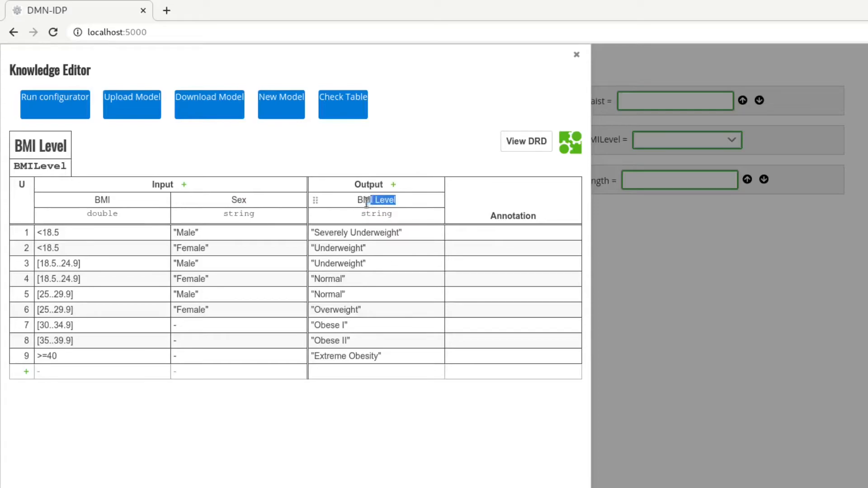
Open the Determine Risk Level decision table from the requirements diagram and inspect its BMI Level, Sex and Waist(cm) input columns.
{"action": "left_click", "coordinate": [337, 441]}
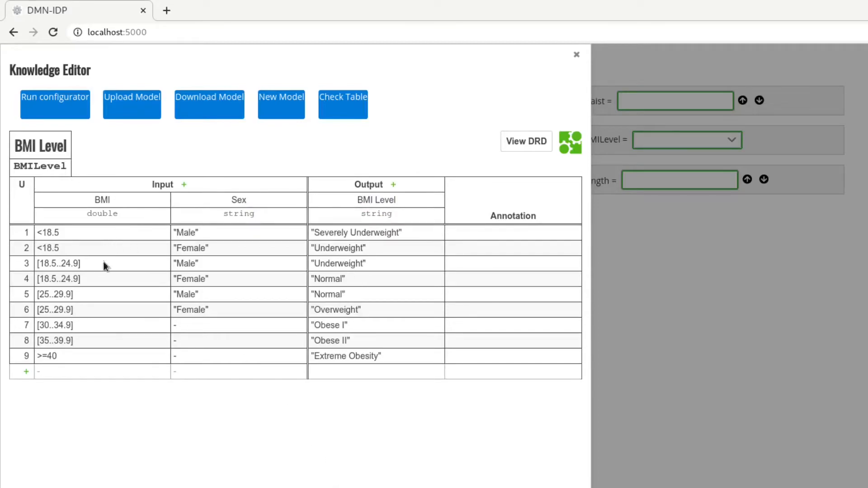
{"action": "left_click", "coordinate": [546, 142]}
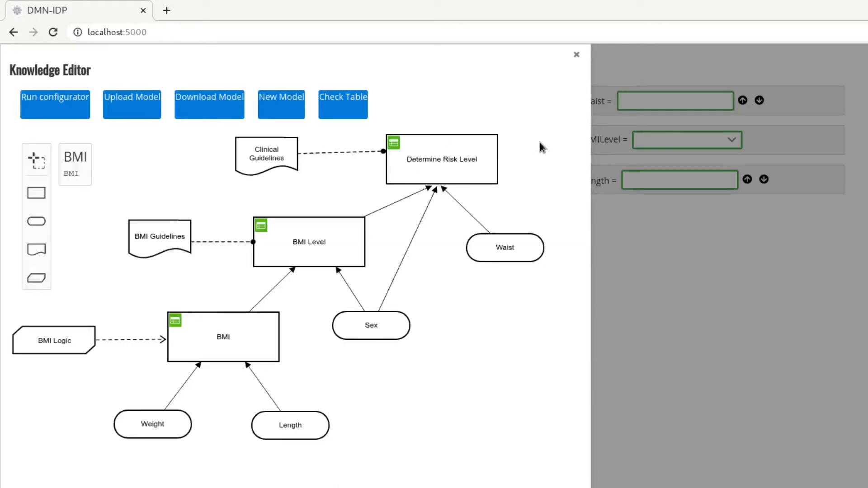
{"action": "left_click", "coordinate": [394, 143]}
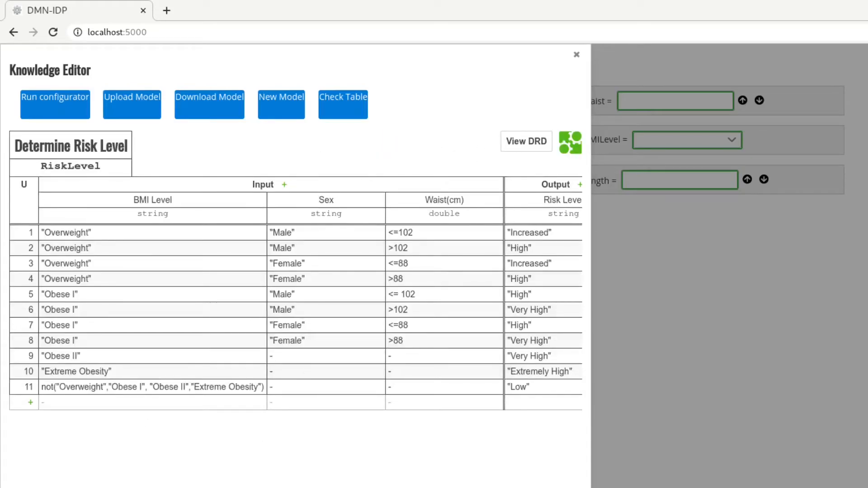
{"action": "scroll", "coordinate": [296, 271], "scroll_direction": "right", "scroll_amount": 1}
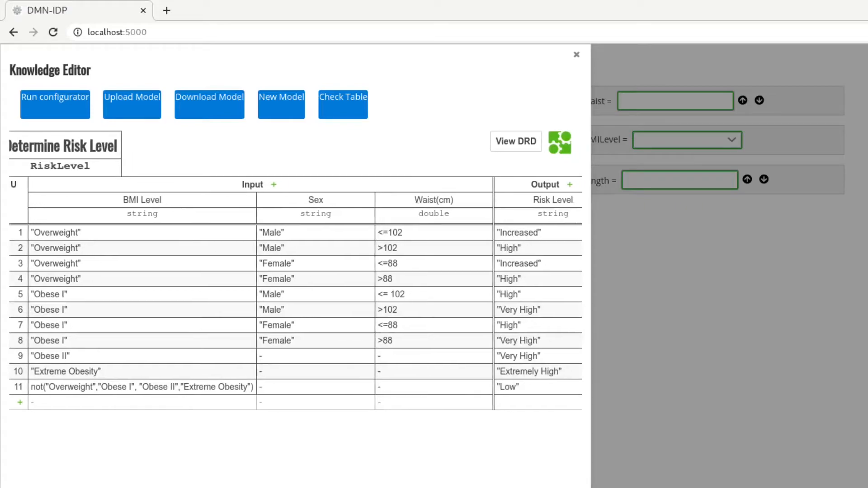
{"action": "double_click", "coordinate": [123, 195]}
{"action": "left_click", "coordinate": [385, 170]}
{"action": "double_click", "coordinate": [344, 199]}
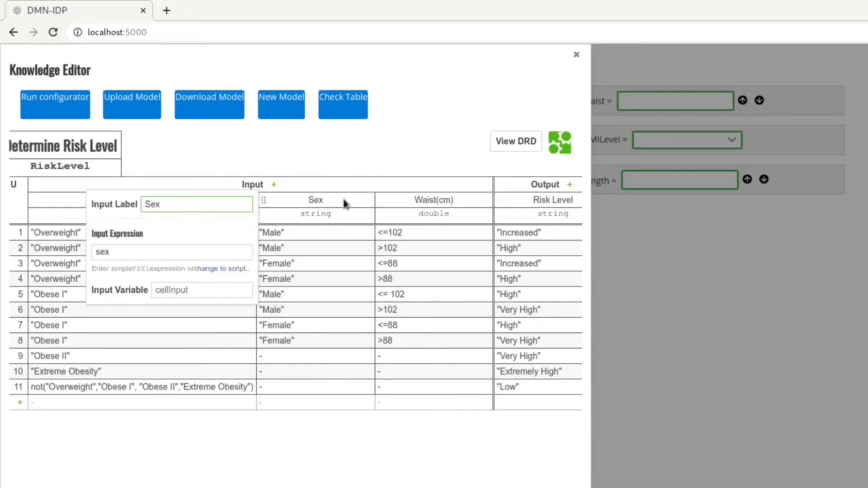
{"action": "double_click", "coordinate": [450, 199]}
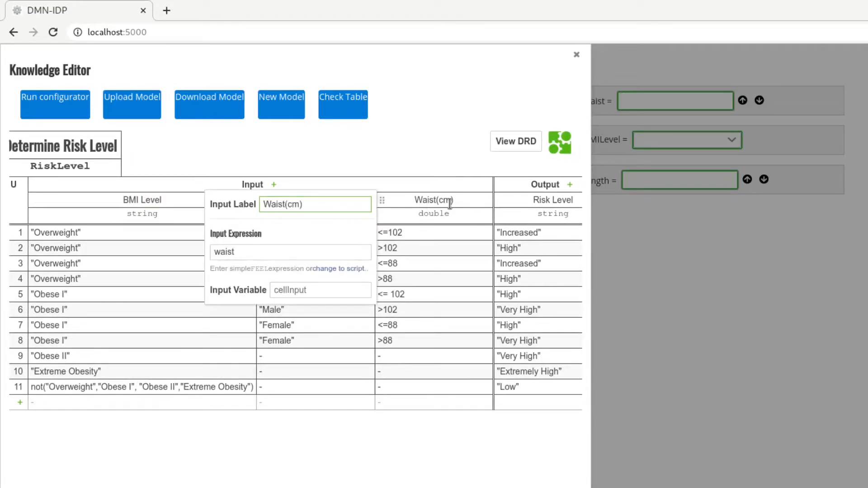
{"action": "left_click", "coordinate": [386, 132]}
Read through rule 2 of the Determine Risk Level table cell by cell, including its output, and close the knowledge editor.
{"action": "left_click", "coordinate": [95, 248]}
{"action": "left_click_drag", "start_coordinate": [93, 248], "coordinate": [23, 249]}
{"action": "left_click", "coordinate": [282, 249]}
{"action": "left_click_drag", "start_coordinate": [283, 249], "coordinate": [251, 248]}
{"action": "left_click", "coordinate": [413, 248]}
{"action": "left_click_drag", "start_coordinate": [411, 249], "coordinate": [361, 248]}
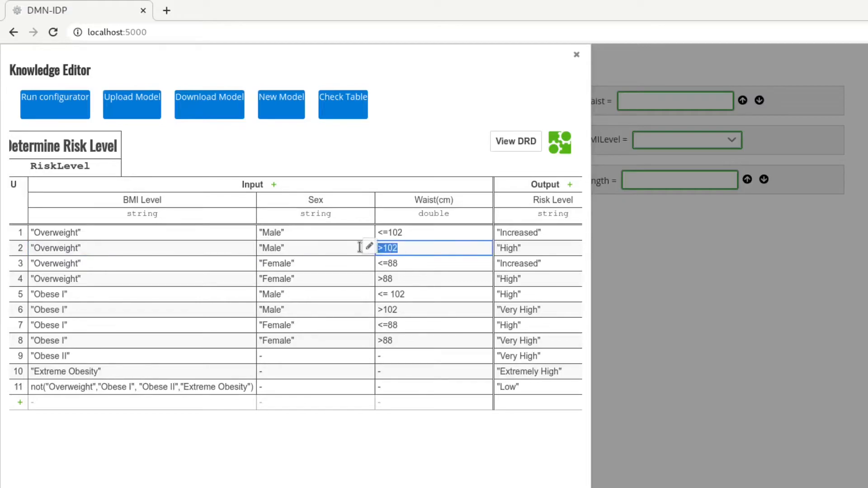
{"action": "left_click", "coordinate": [554, 244]}
{"action": "left_click_drag", "start_coordinate": [522, 248], "coordinate": [493, 250]}
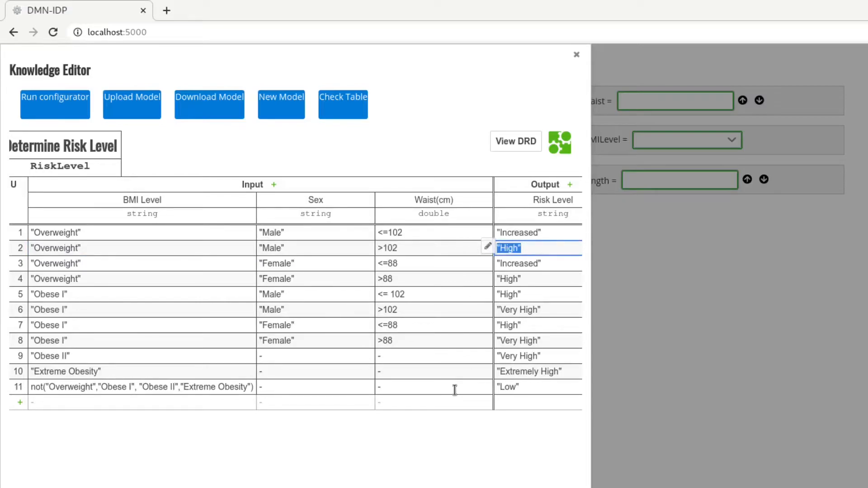
{"action": "left_click", "coordinate": [719, 337]}
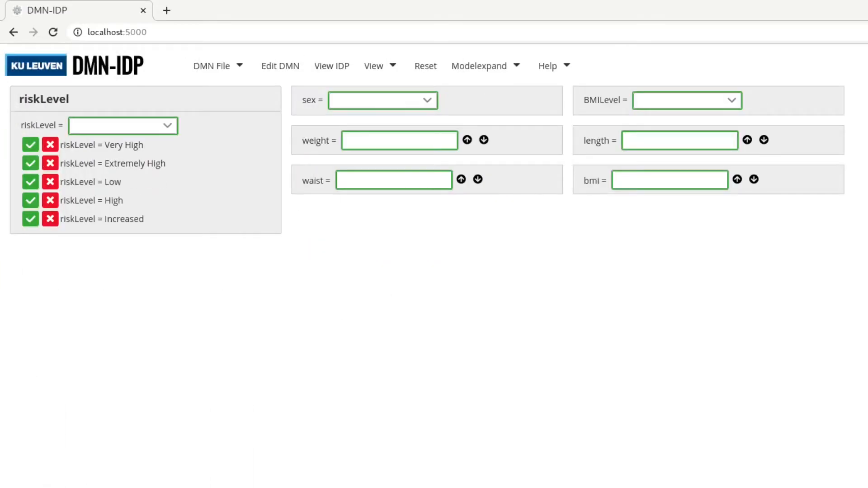
Set the length to 1.79 and the weight to 100 in the configurator.
{"action": "left_click", "coordinate": [702, 141]}
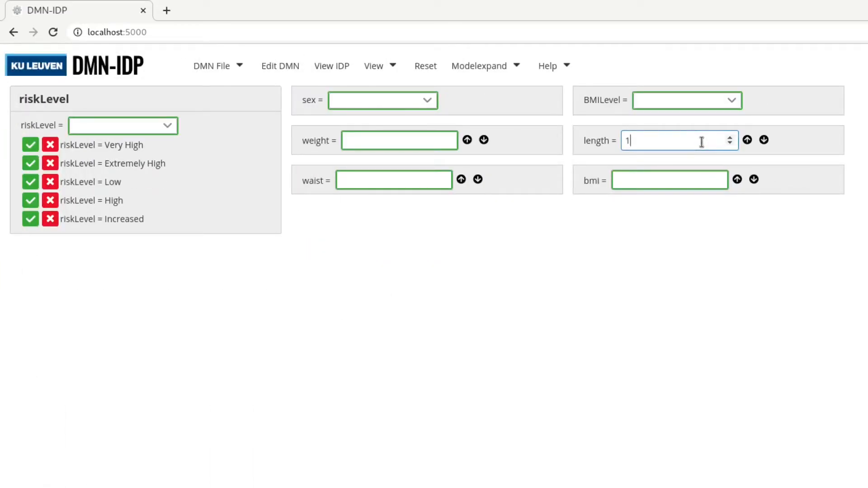
{"action": "left_click", "coordinate": [590, 301]}
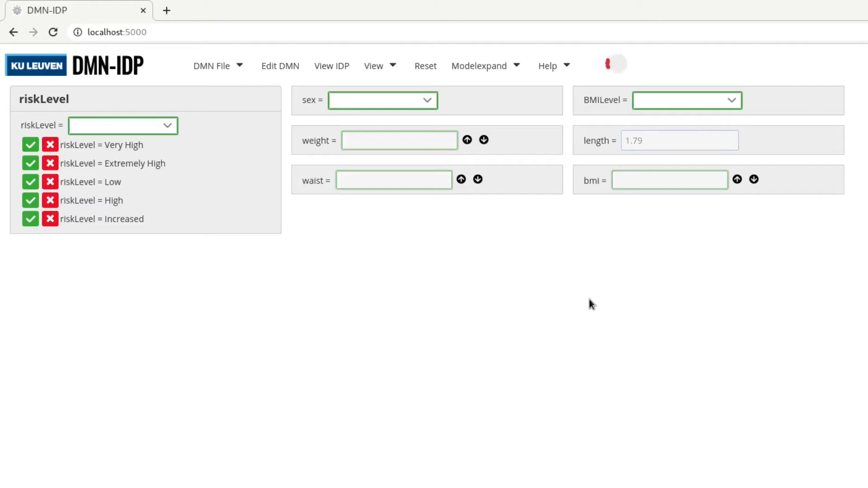
{"action": "left_click", "coordinate": [422, 139]}
{"action": "left_click", "coordinate": [422, 139]}
{"action": "type", "text": "100"}
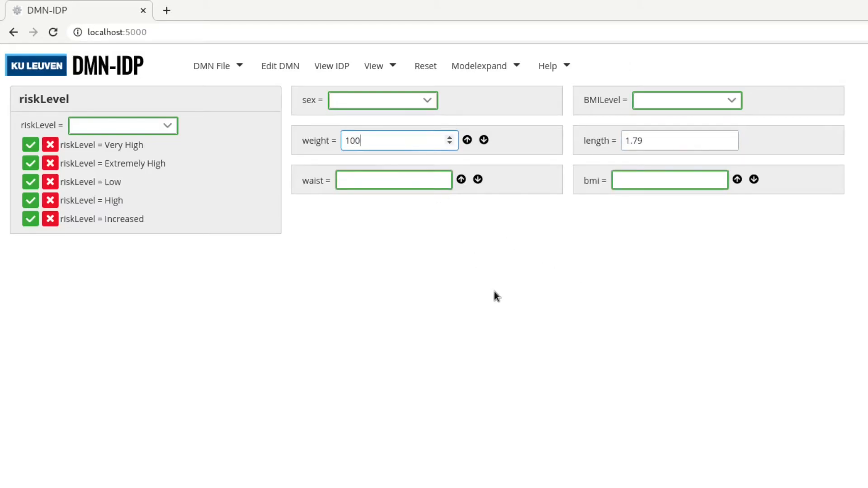
{"action": "left_click", "coordinate": [494, 291]}
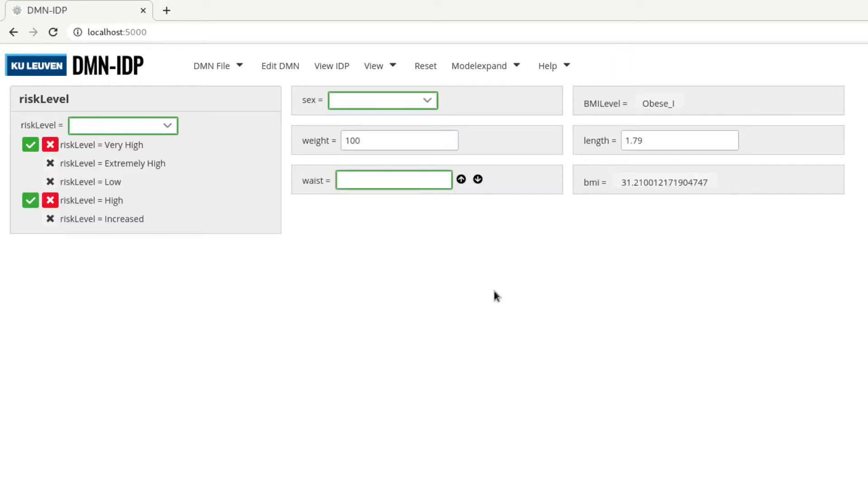
Check the derived bmi and BMILevel values in the configurator.
{"action": "left_click_drag", "start_coordinate": [732, 181], "coordinate": [590, 183]}
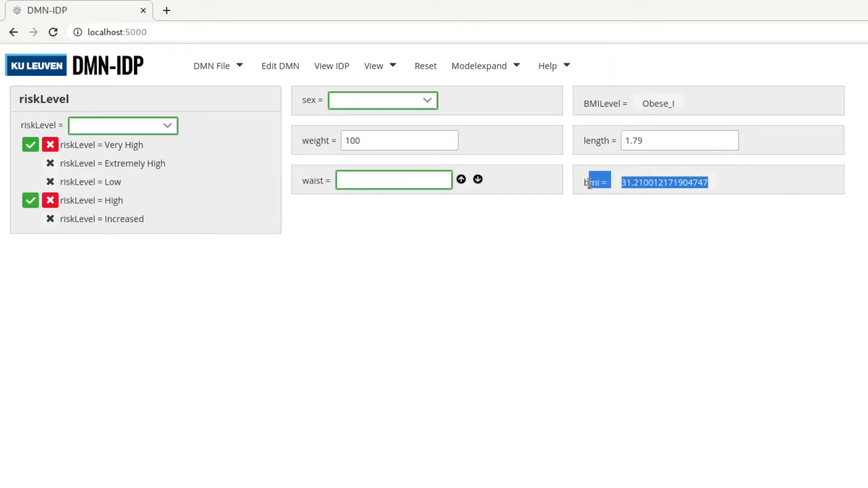
{"action": "left_click_drag", "start_coordinate": [577, 114], "coordinate": [682, 114]}
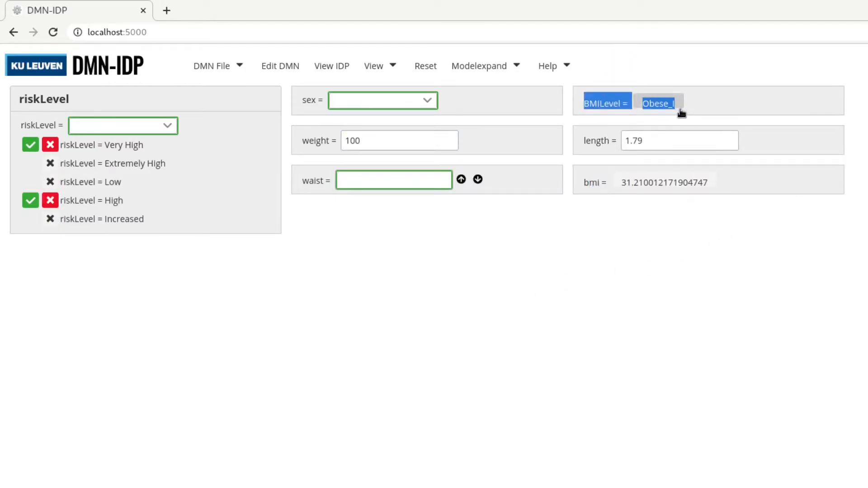
{"action": "left_click", "coordinate": [713, 107]}
Open the BMI decision table in the DMN editor and examine the formula behind its bmi output.
{"action": "left_click", "coordinate": [288, 68]}
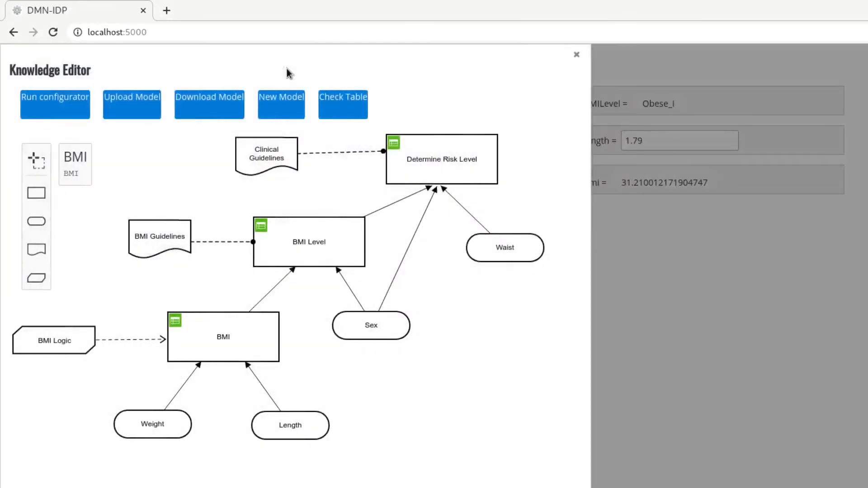
{"action": "left_click", "coordinate": [176, 324]}
{"action": "left_click_drag", "start_coordinate": [409, 233], "coordinate": [308, 233]}
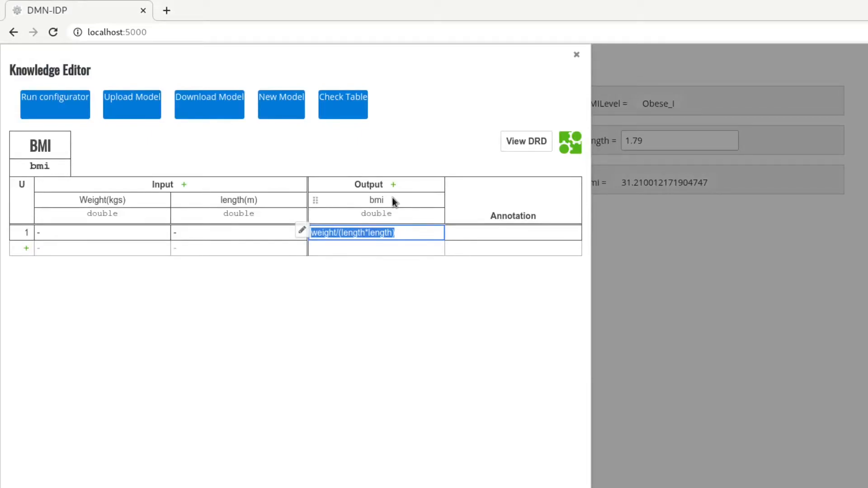
{"action": "left_click_drag", "start_coordinate": [394, 199], "coordinate": [359, 199]}
Open the BMI Level decision table, examine the BMI range and output of rule 7, and close the knowledge editor.
{"action": "left_click", "coordinate": [521, 142]}
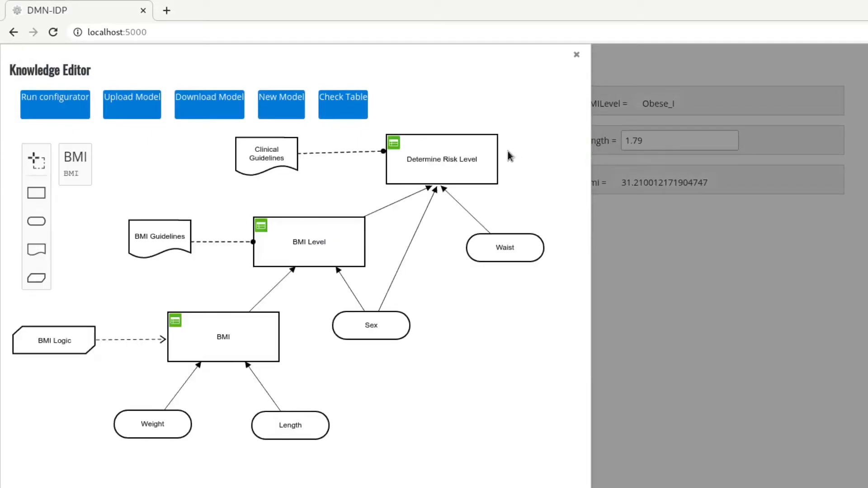
{"action": "left_click", "coordinate": [261, 225]}
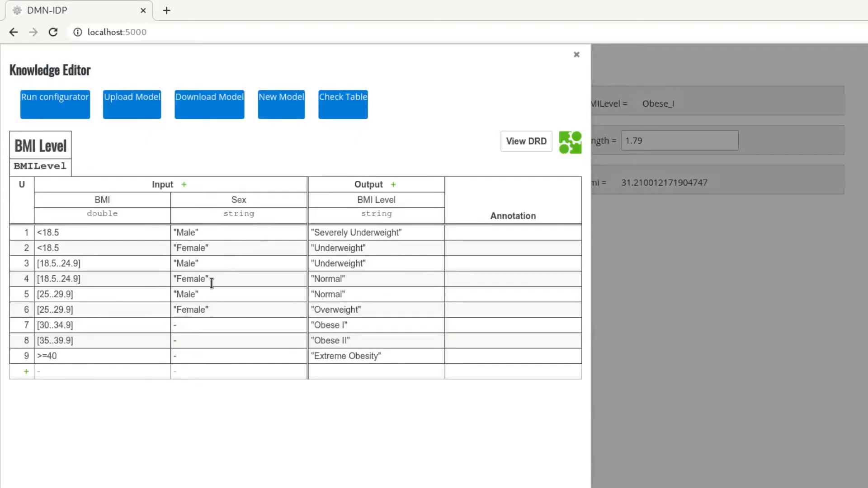
{"action": "left_click", "coordinate": [80, 325]}
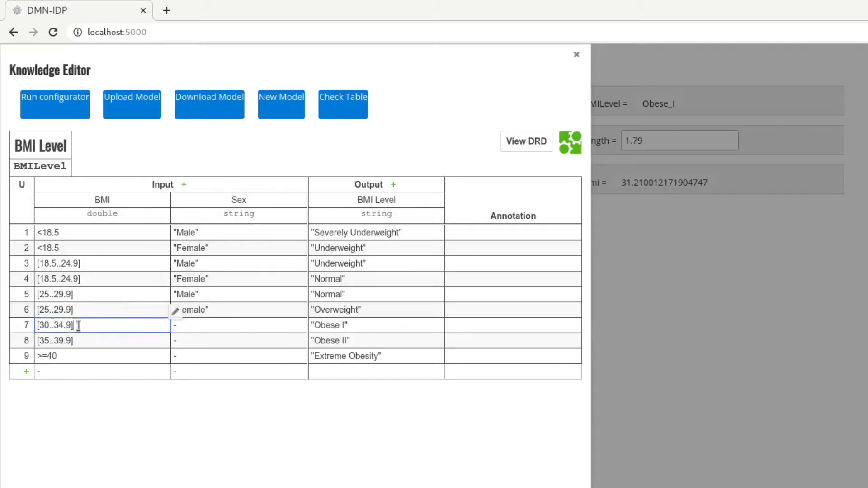
{"action": "left_click_drag", "start_coordinate": [80, 325], "coordinate": [33, 327]}
{"action": "left_click_drag", "start_coordinate": [362, 326], "coordinate": [294, 321]}
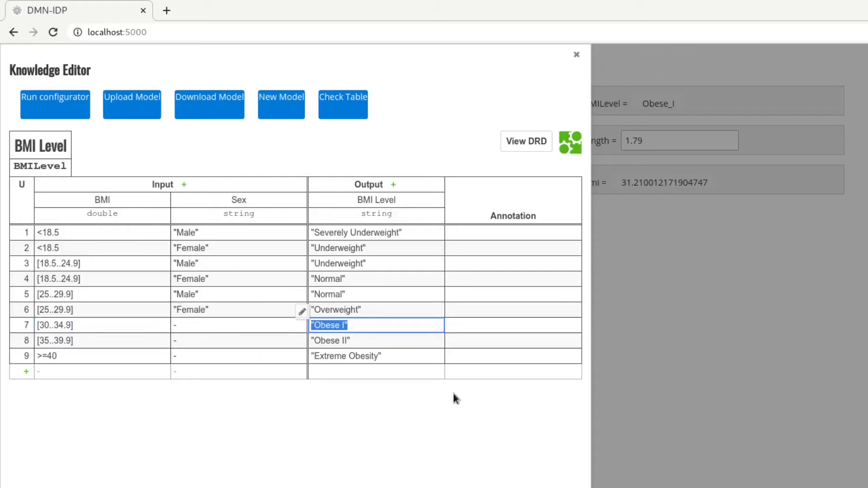
{"action": "left_click", "coordinate": [666, 319]}
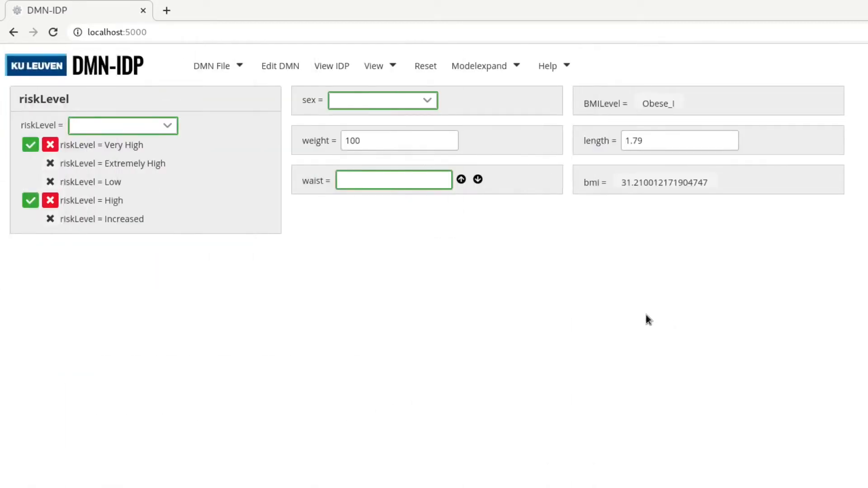
Set sex to Male and waist to 94 in the configurator, and check the derived risk level.
{"action": "left_click", "coordinate": [395, 105]}
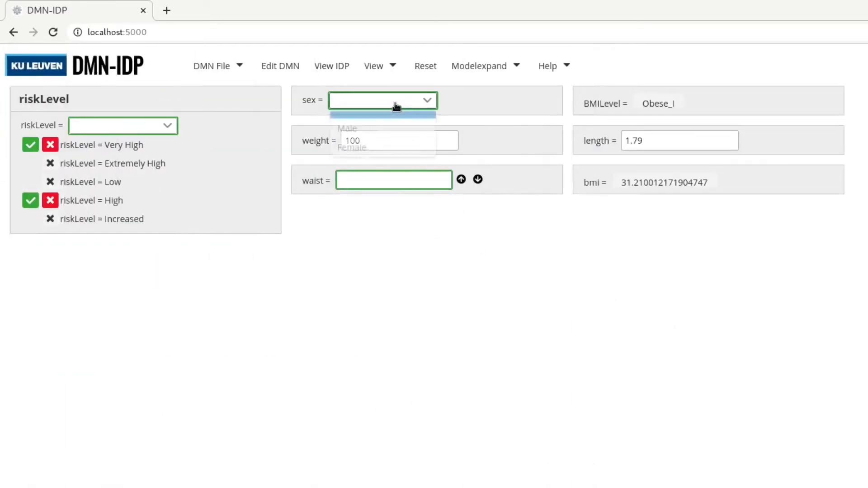
{"action": "left_click", "coordinate": [380, 131]}
{"action": "left_click", "coordinate": [373, 179]}
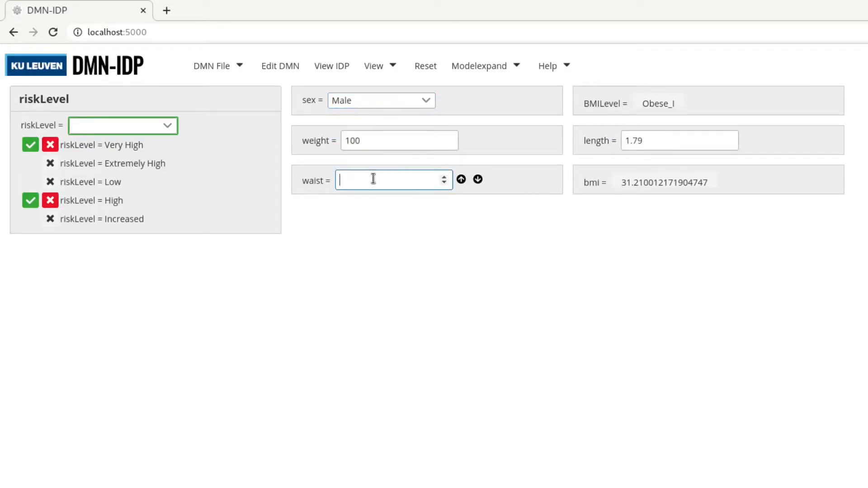
{"action": "type", "text": "94"}
{"action": "left_click", "coordinate": [397, 240]}
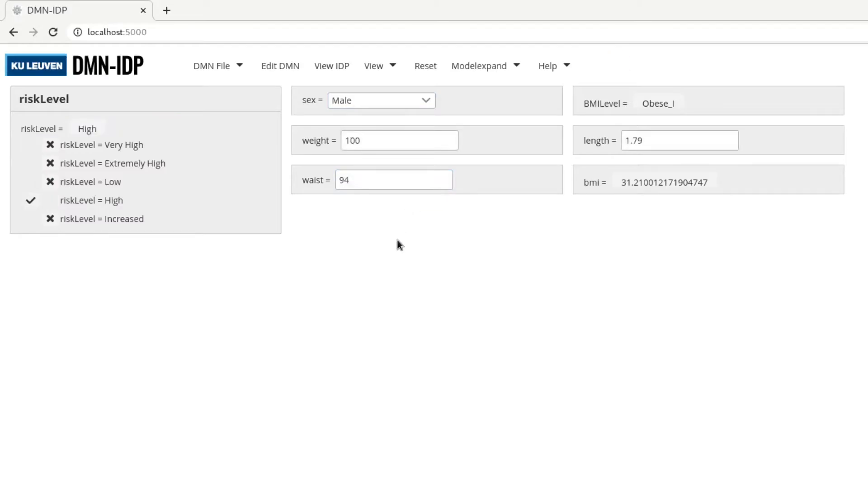
{"action": "left_click_drag", "start_coordinate": [156, 205], "coordinate": [50, 205]}
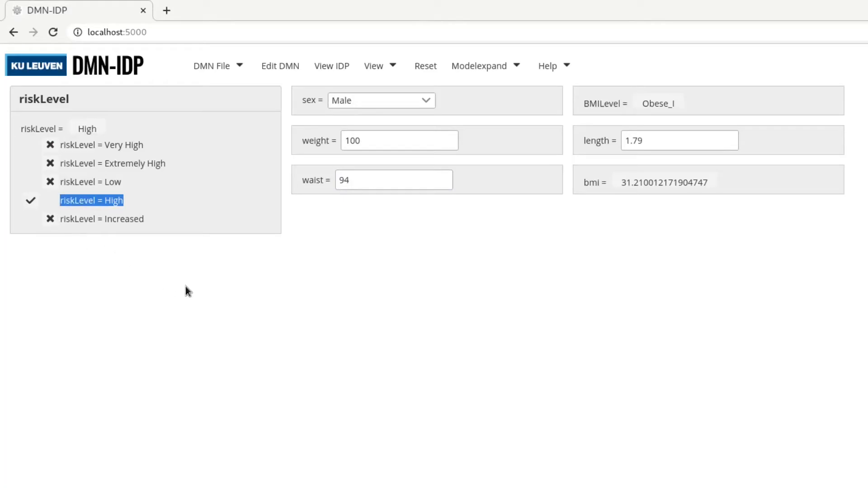
Open the Determine Risk Level table, examine the inputs and output of rule 5, and close the knowledge editor.
{"action": "left_click", "coordinate": [290, 65]}
{"action": "left_click", "coordinate": [528, 142]}
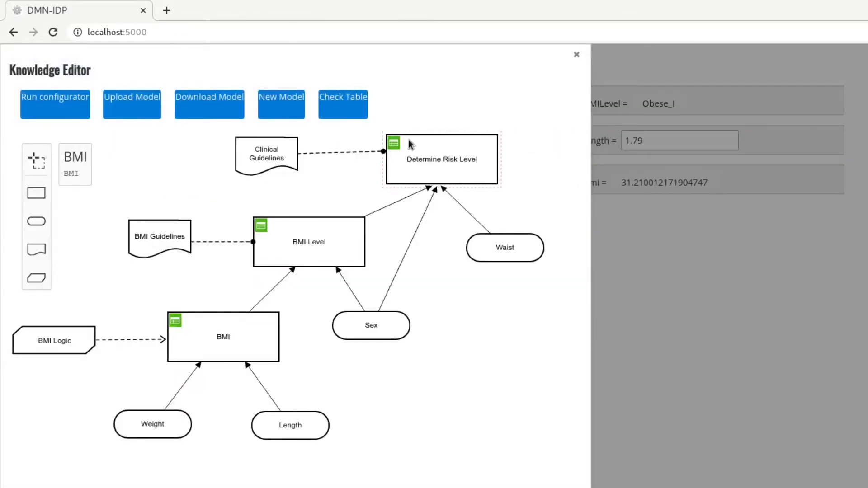
{"action": "left_click", "coordinate": [393, 142]}
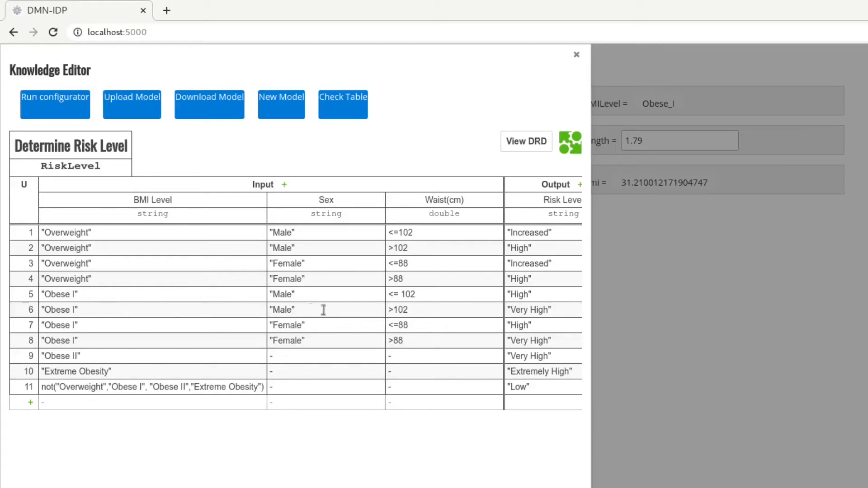
{"action": "double_click", "coordinate": [308, 295]}
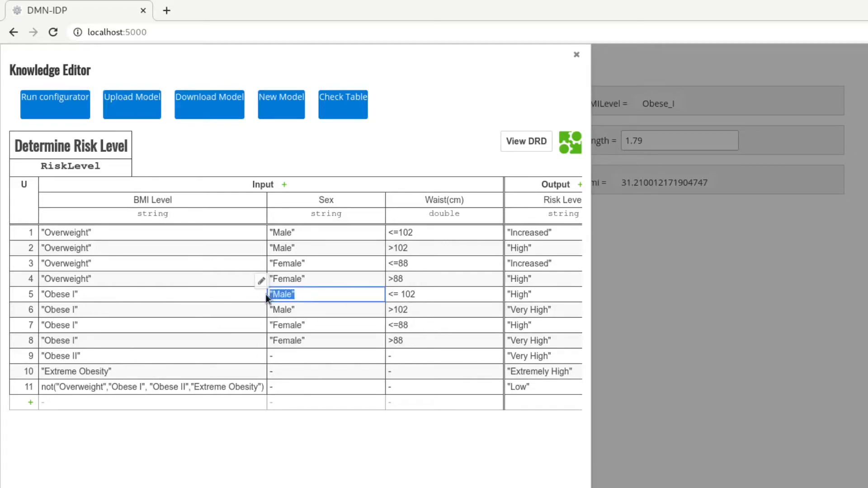
{"action": "double_click", "coordinate": [41, 294]}
{"action": "double_click", "coordinate": [432, 294]}
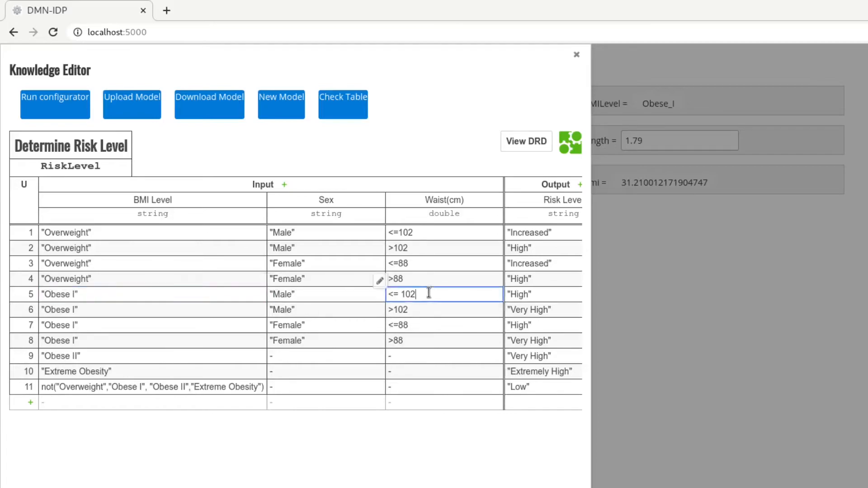
{"action": "double_click", "coordinate": [538, 294]}
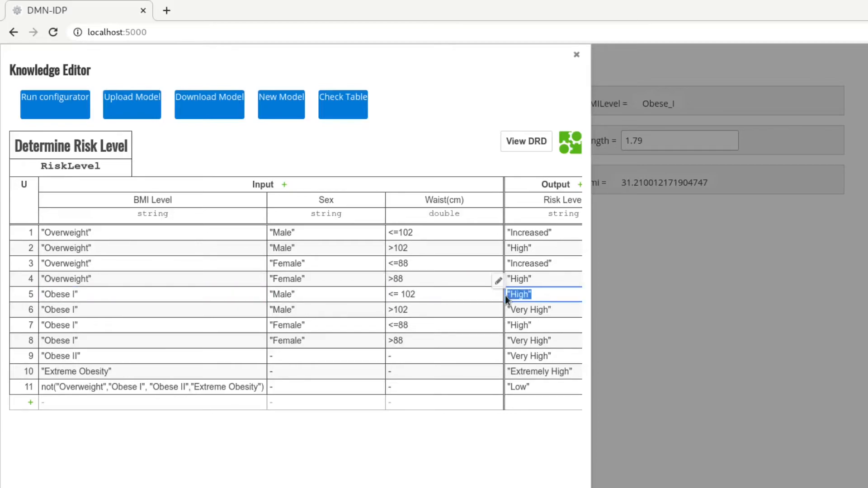
{"action": "left_click", "coordinate": [728, 319]}
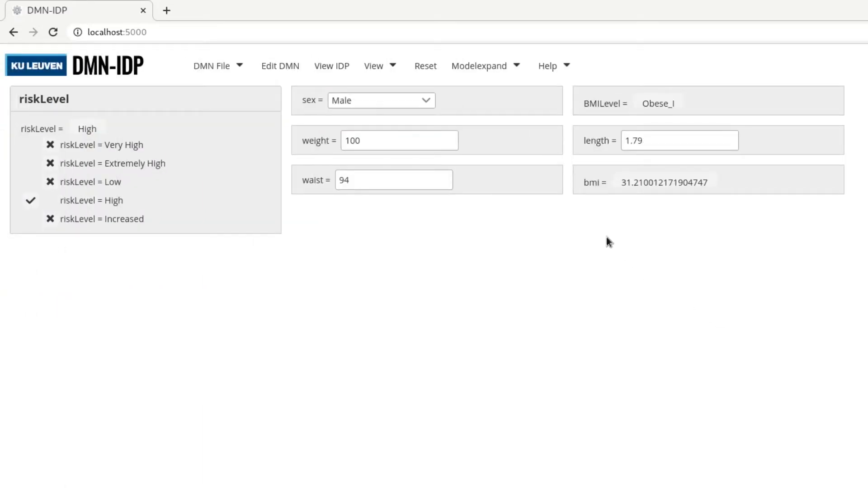
Reset all configurator values, set BMILevel to Normal, and check the derived risk level.
{"action": "left_click", "coordinate": [428, 68]}
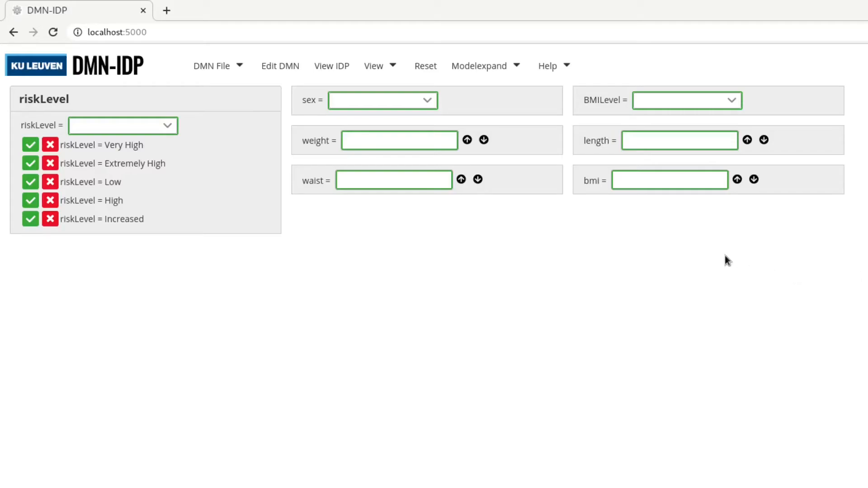
{"action": "left_click", "coordinate": [650, 102]}
{"action": "left_click", "coordinate": [666, 164]}
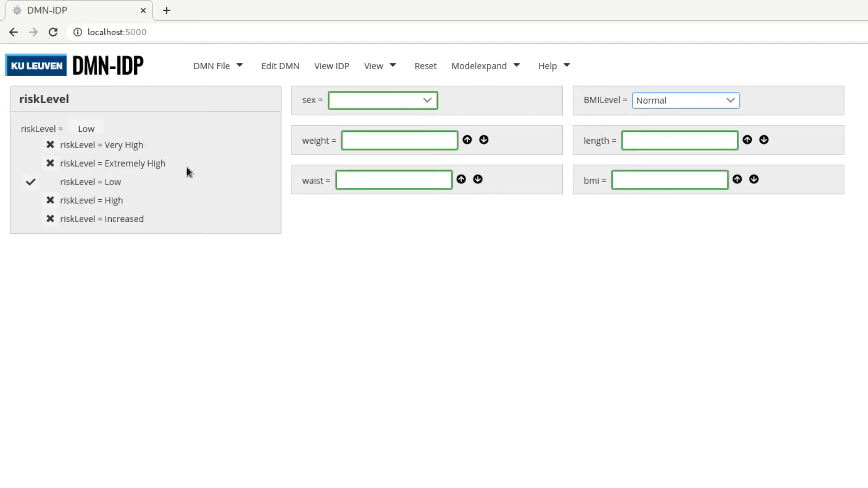
{"action": "left_click_drag", "start_coordinate": [123, 183], "coordinate": [102, 185]}
{"action": "left_click", "coordinate": [89, 187]}
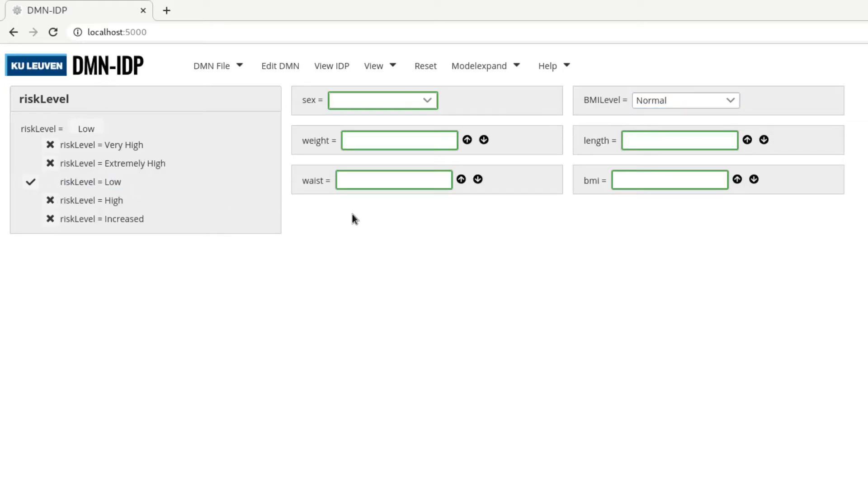
Set length to 1.79 in the configurator, maximise the weight, and examine the derived weight and BMI.
{"action": "left_click", "coordinate": [653, 145]}
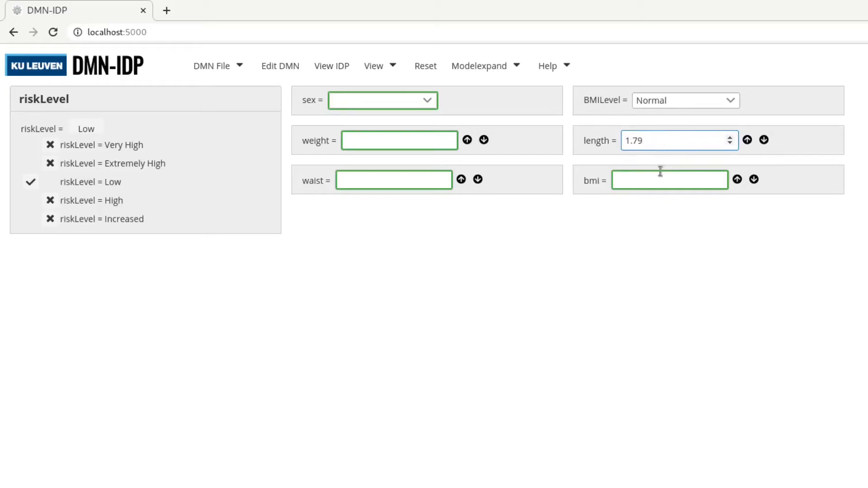
{"action": "left_click", "coordinate": [576, 238]}
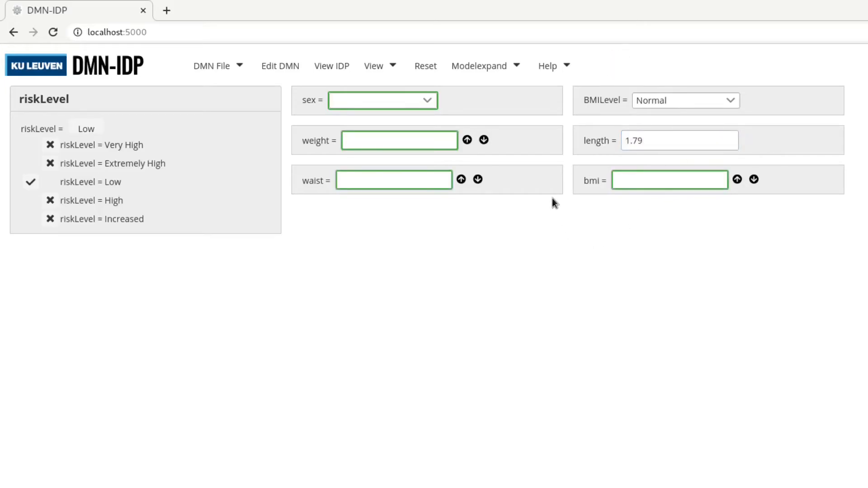
{"action": "left_click", "coordinate": [467, 141]}
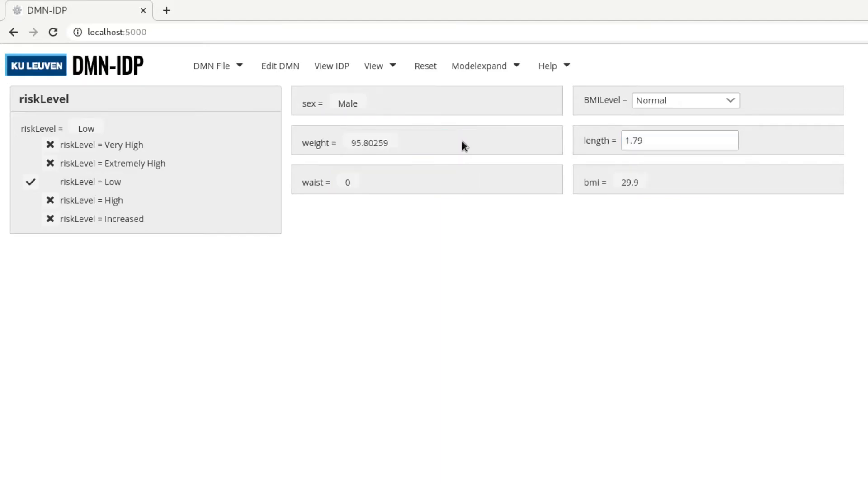
{"action": "left_click_drag", "start_coordinate": [397, 143], "coordinate": [333, 145]}
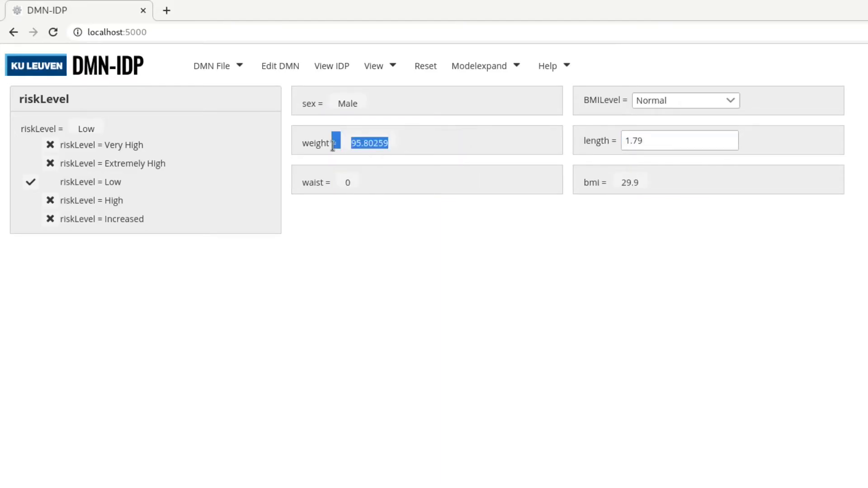
{"action": "left_click", "coordinate": [504, 146]}
{"action": "left_click_drag", "start_coordinate": [577, 185], "coordinate": [633, 193]}
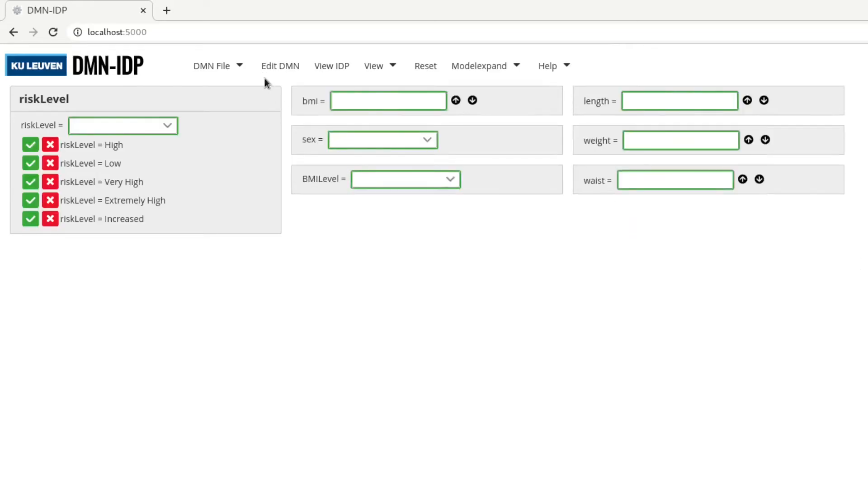
Open the BMI Level decision table and set the output of rule 5, for males, to "Overweight".
{"action": "left_click", "coordinate": [271, 69]}
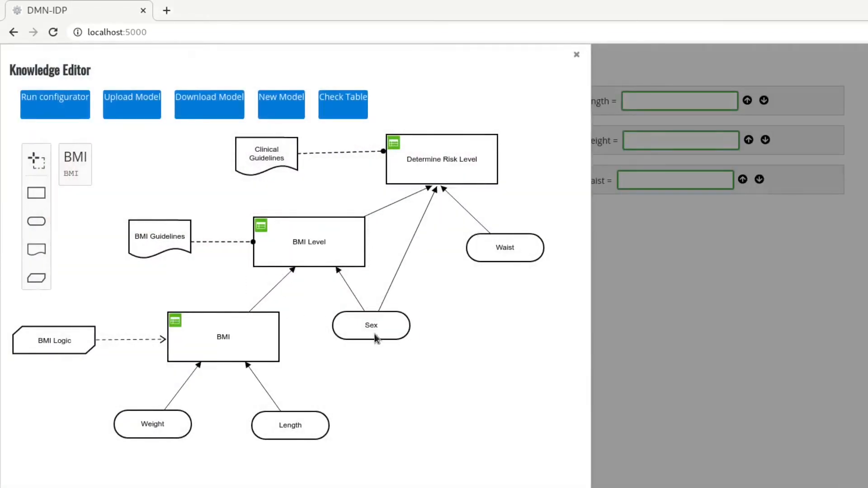
{"action": "key", "text": "Escape"}
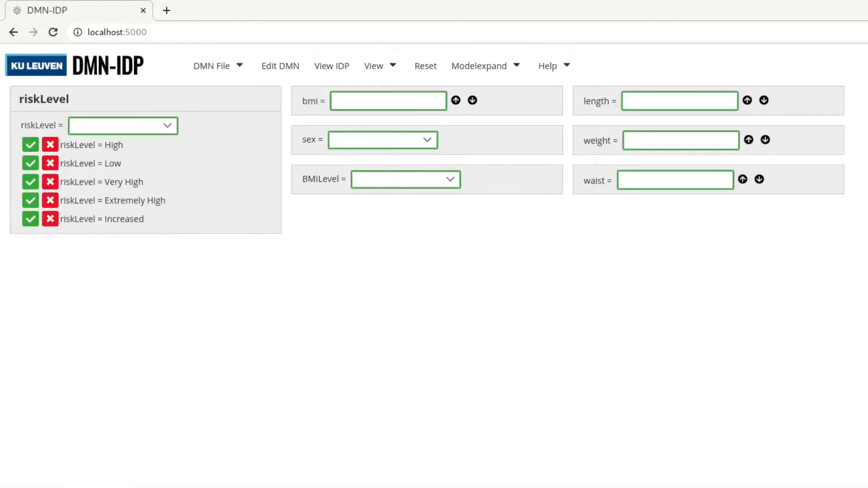
{"action": "left_click", "coordinate": [281, 71]}
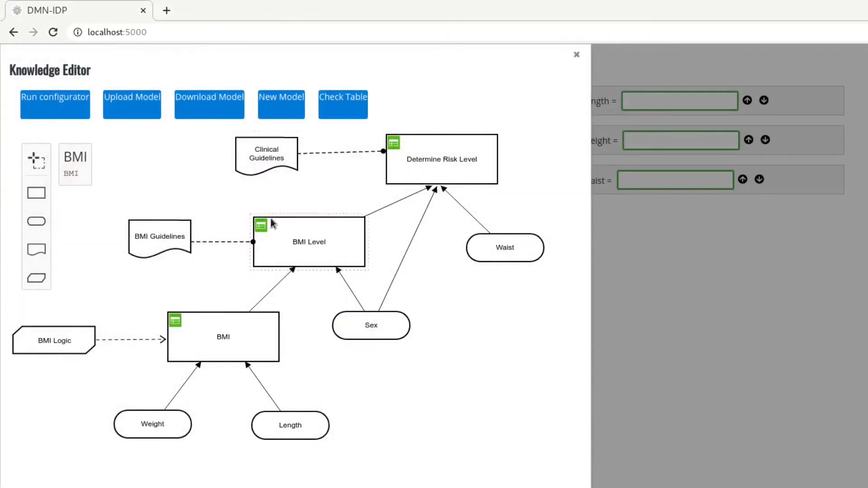
{"action": "left_click", "coordinate": [262, 225]}
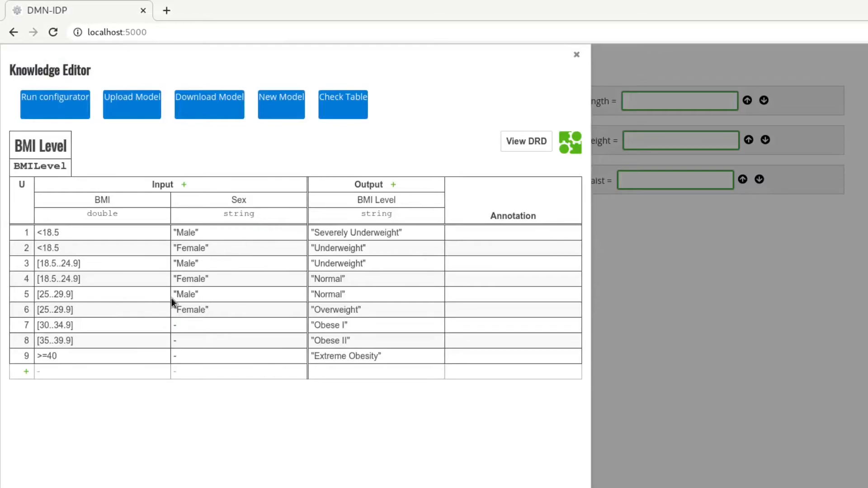
{"action": "left_click", "coordinate": [97, 302]}
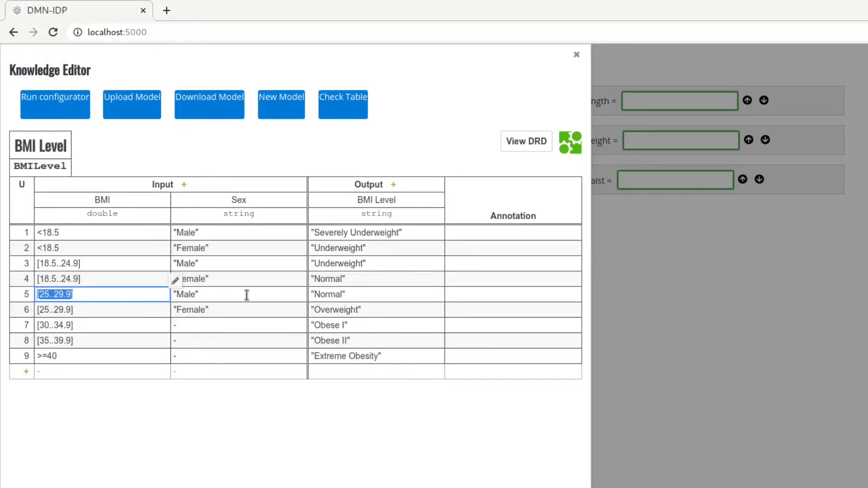
{"action": "left_click", "coordinate": [188, 294]}
{"action": "left_click", "coordinate": [387, 301]}
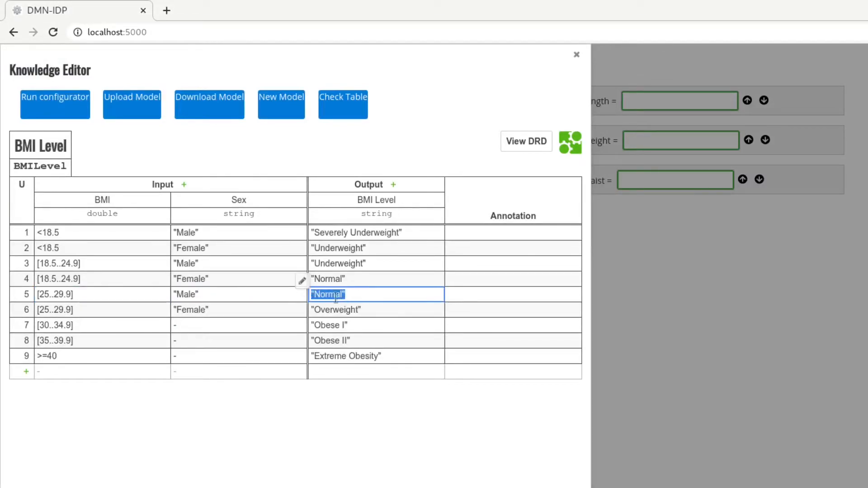
{"action": "left_click_drag", "start_coordinate": [342, 294], "coordinate": [313, 297]}
{"action": "type", "text": "Overweight"}
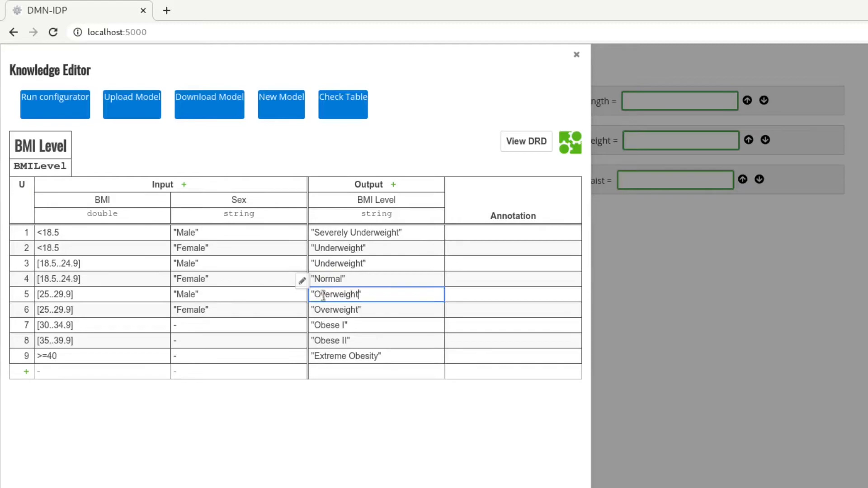
Set the output of rule 3 in the BMI Level table to "Normal" and return to the configurator.
{"action": "left_click", "coordinate": [372, 261]}
{"action": "left_click_drag", "start_coordinate": [372, 261], "coordinate": [321, 261]}
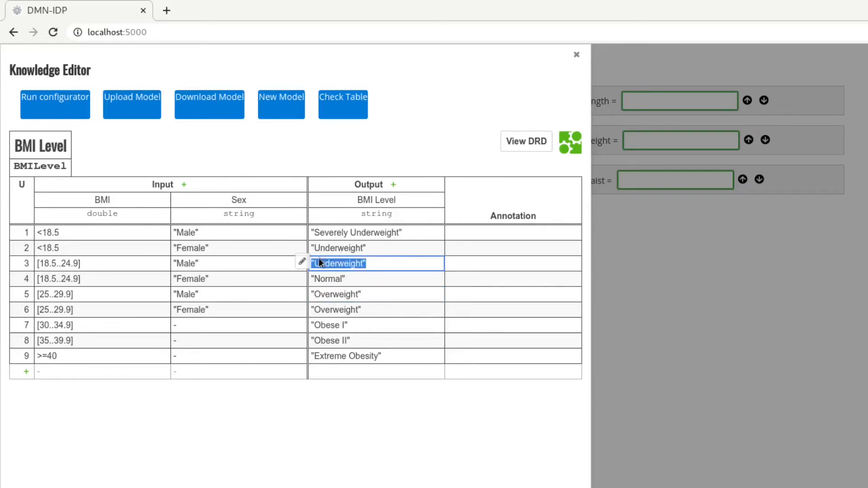
{"action": "left_click", "coordinate": [375, 262]}
{"action": "left_click_drag", "start_coordinate": [367, 263], "coordinate": [311, 266]}
{"action": "type", "text": "\"Normal"}
{"action": "left_click", "coordinate": [704, 283]}
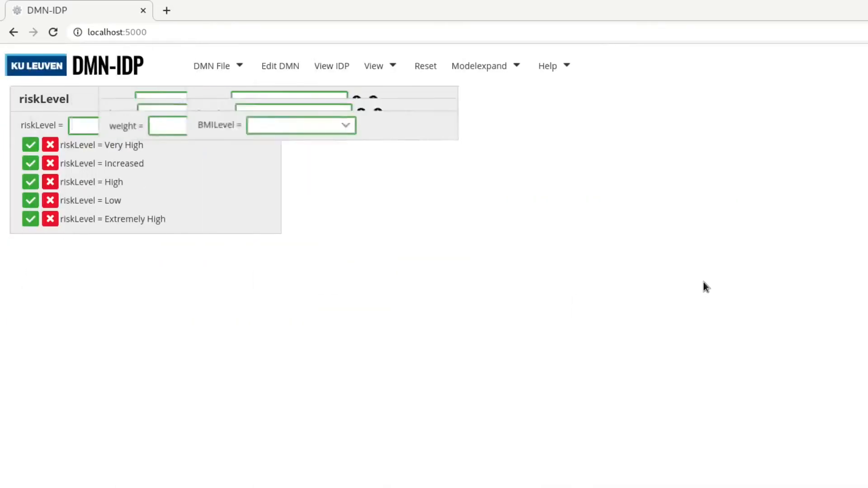
Set length to 1.79 and BMILevel to Normal in the configurator.
{"action": "left_click", "coordinate": [624, 143]}
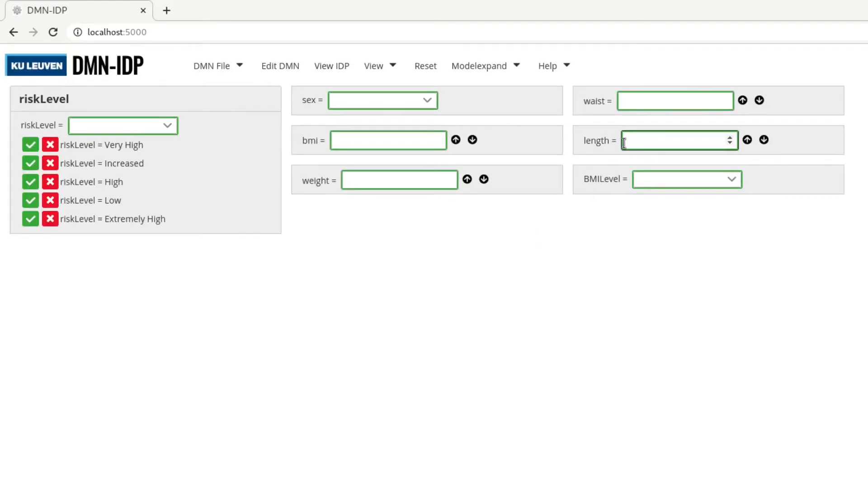
{"action": "type", "text": "1.79"}
{"action": "left_click", "coordinate": [546, 257]}
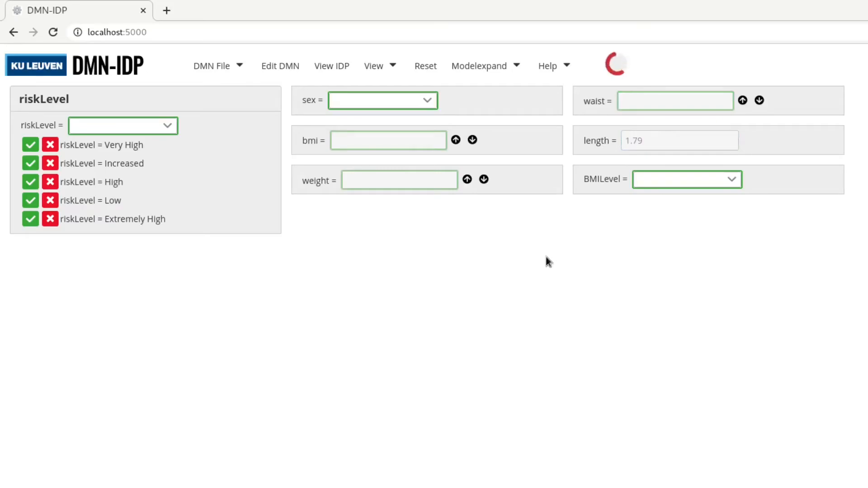
{"action": "left_click", "coordinate": [693, 181]}
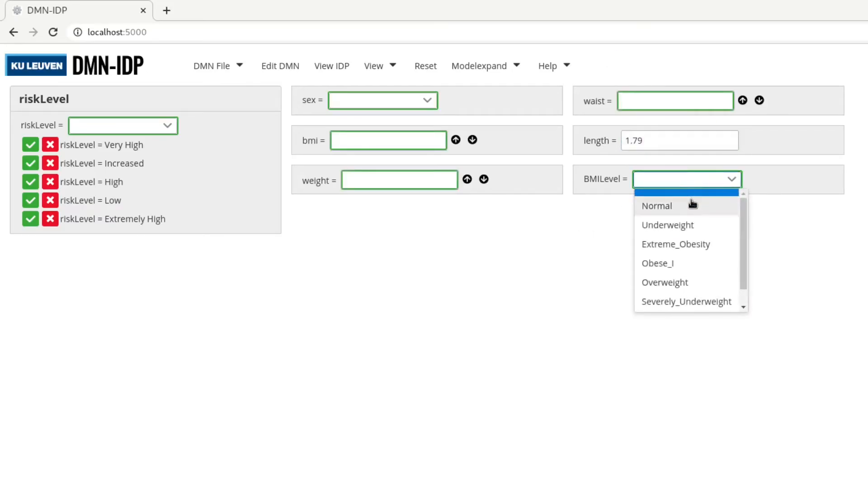
{"action": "left_click", "coordinate": [690, 209]}
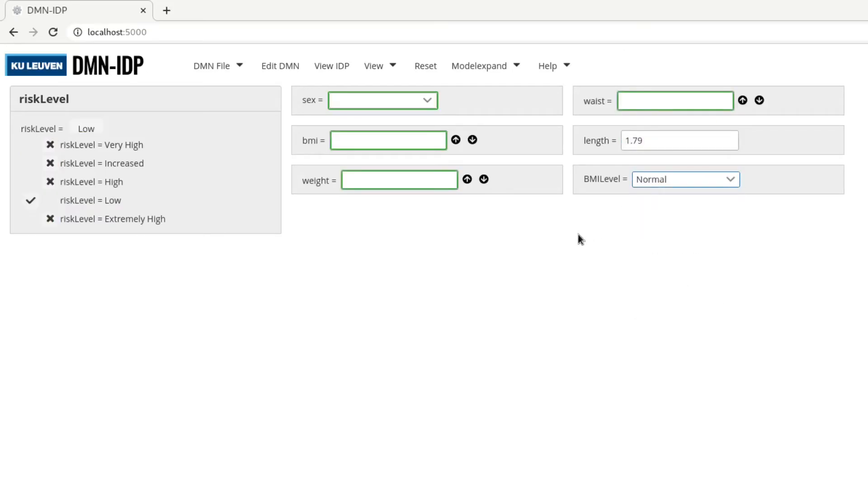
Maximise the weight for the chosen length and BMI level, and check the derived weight and BMI.
{"action": "left_click", "coordinate": [468, 179]}
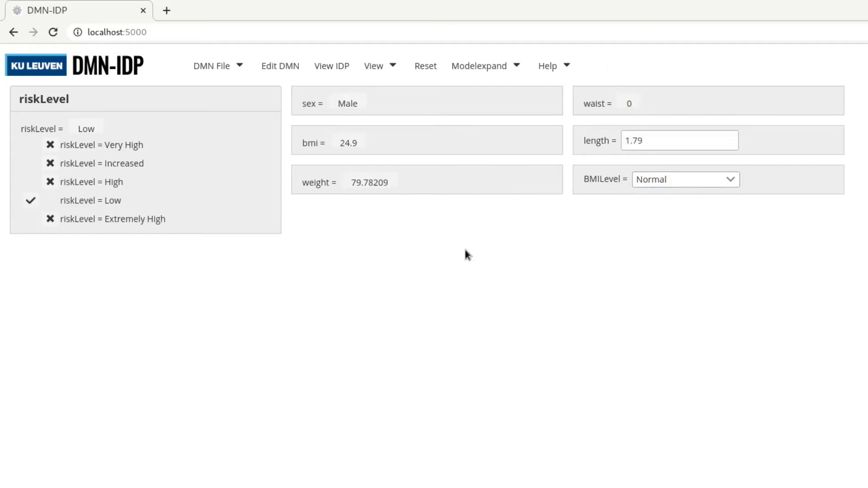
{"action": "left_click_drag", "start_coordinate": [410, 179], "coordinate": [301, 185]}
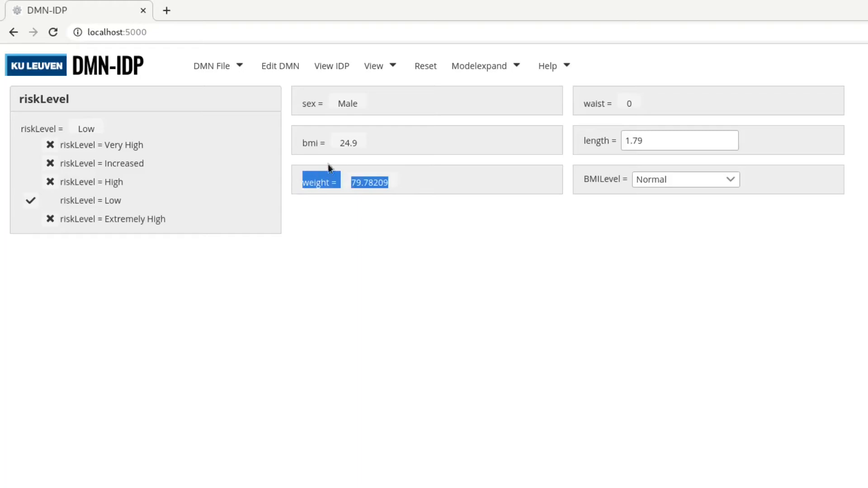
{"action": "left_click_drag", "start_coordinate": [387, 141], "coordinate": [285, 138]}
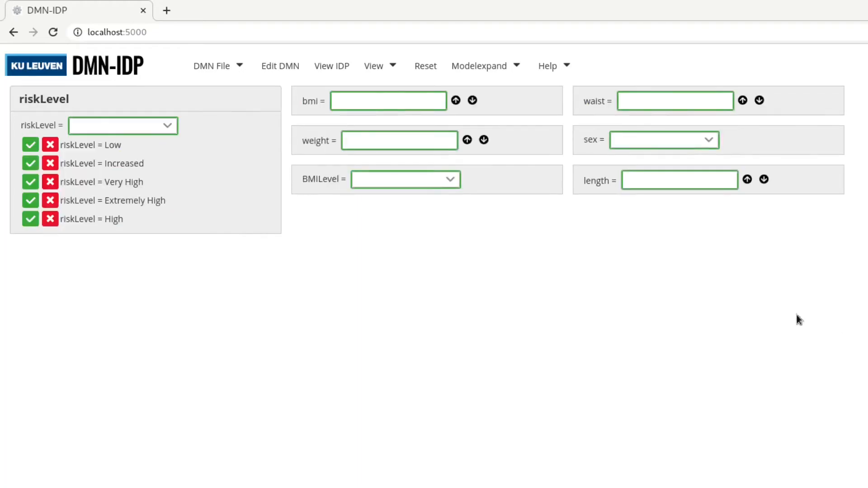
Open the model's IDP code and examine the BMILevel, bmi and riskLevel definitions in the theory.
{"action": "left_click", "coordinate": [334, 70]}
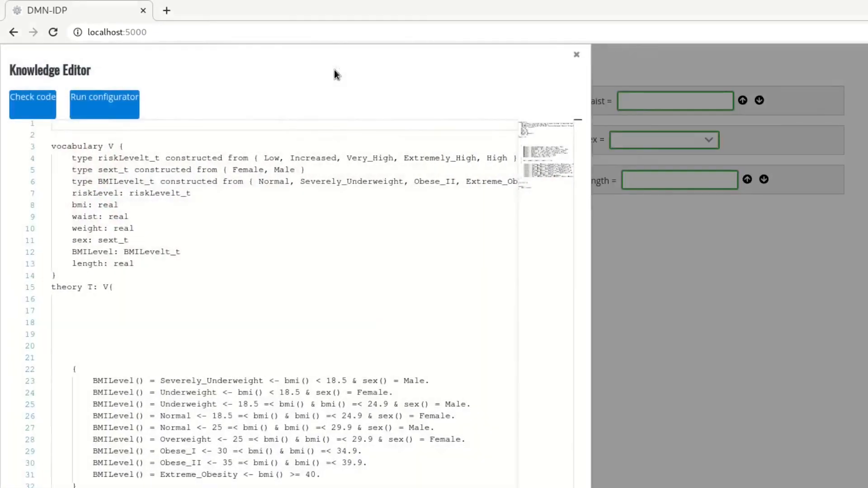
{"action": "scroll", "coordinate": [229, 206], "scroll_direction": "down", "scroll_amount": 1}
{"action": "scroll", "coordinate": [229, 206], "scroll_direction": "down", "scroll_amount": 3}
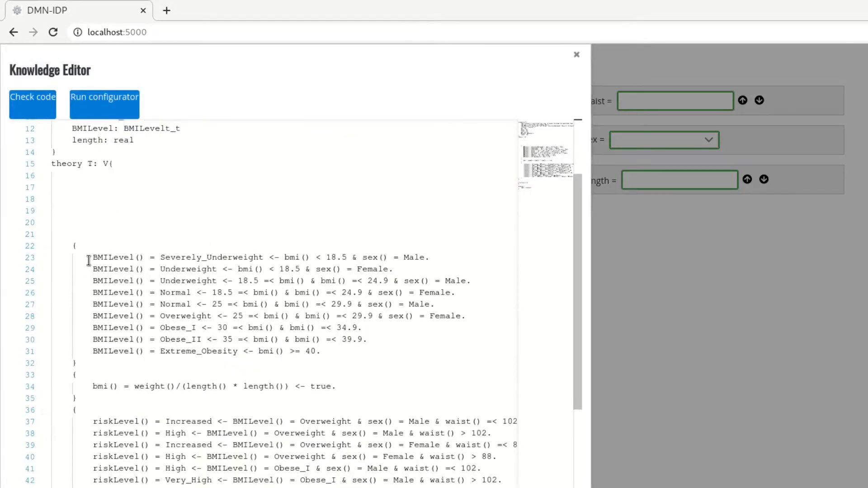
{"action": "left_click_drag", "start_coordinate": [337, 387], "coordinate": [91, 389]}
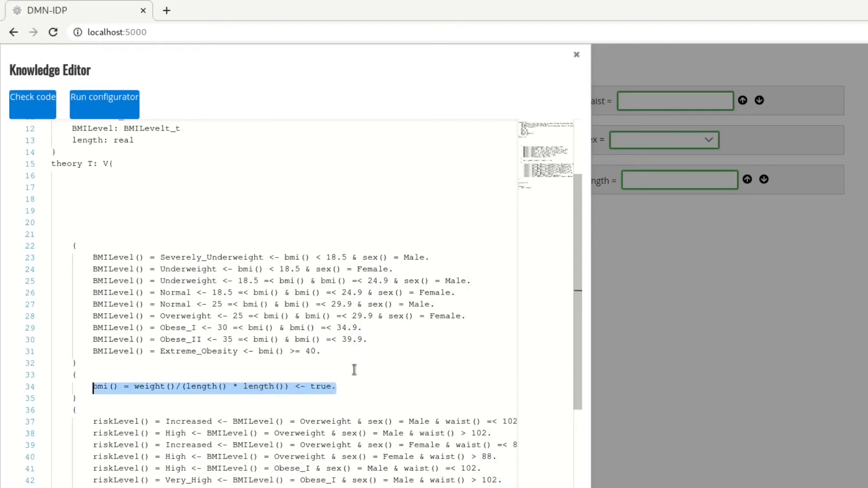
{"action": "left_click_drag", "start_coordinate": [329, 351], "coordinate": [73, 257]}
{"action": "scroll", "coordinate": [202, 429], "scroll_direction": "down", "scroll_amount": 3}
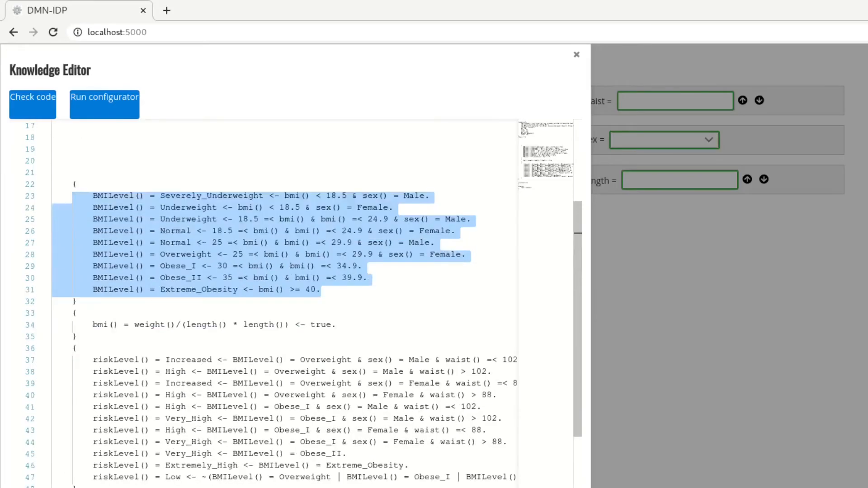
{"action": "left_click", "coordinate": [92, 479]}
{"action": "left_click_drag", "start_coordinate": [84, 401], "coordinate": [82, 368]}
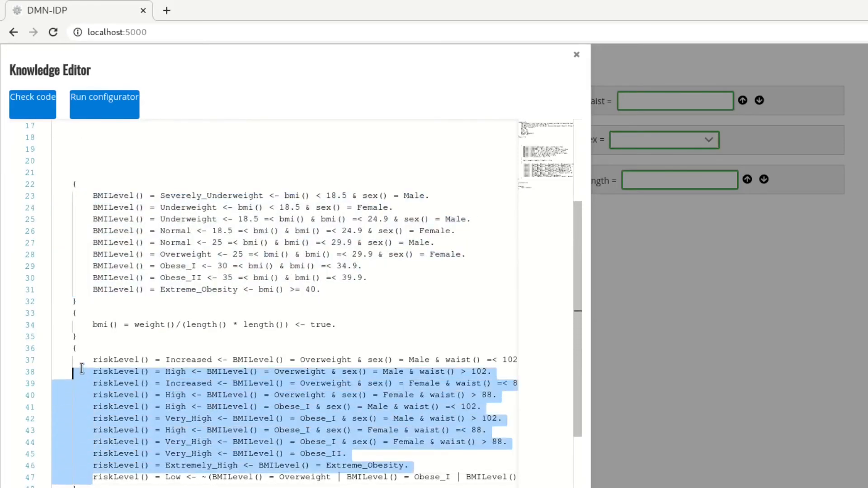
{"action": "left_click", "coordinate": [96, 397]}
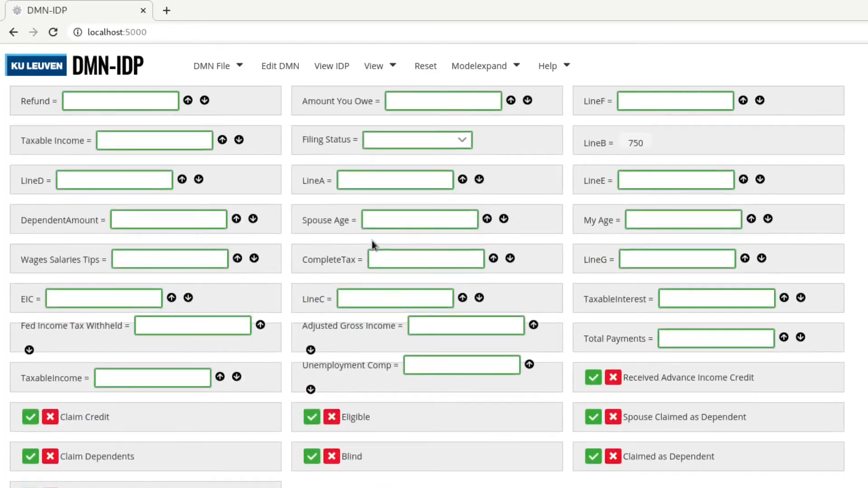
Open the Tax model's decision diagram, examine its inputs and decisions up to Calculate Refund and Owed Amount, and close the knowledge editor.
{"action": "left_click", "coordinate": [283, 61]}
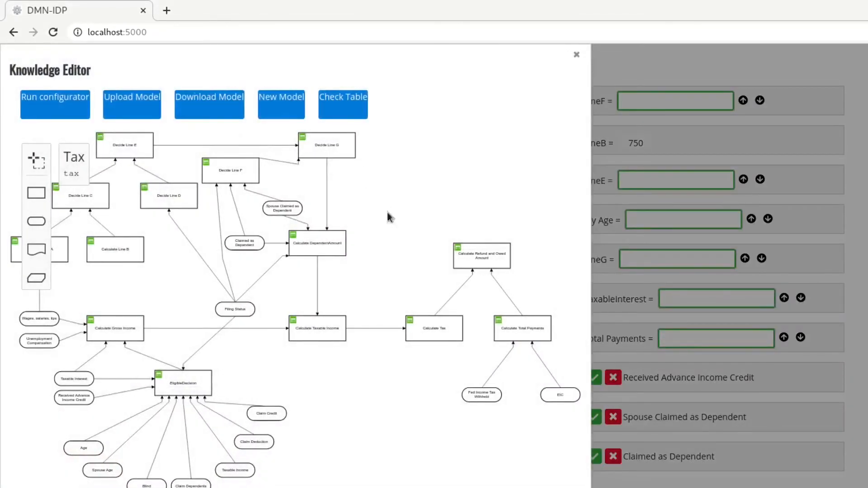
{"action": "left_click_drag", "start_coordinate": [408, 215], "coordinate": [432, 219]}
{"action": "scroll", "coordinate": [331, 357], "scroll_direction": "up", "scroll_amount": 5}
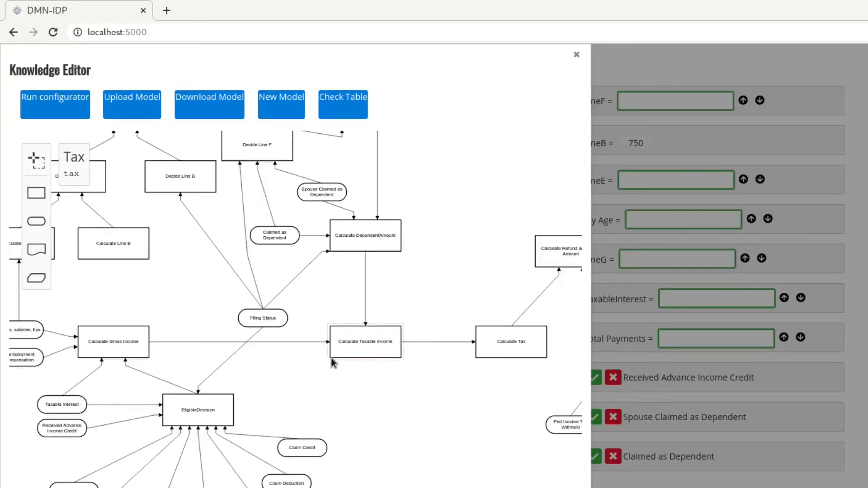
{"action": "left_click_drag", "start_coordinate": [251, 408], "coordinate": [422, 345]}
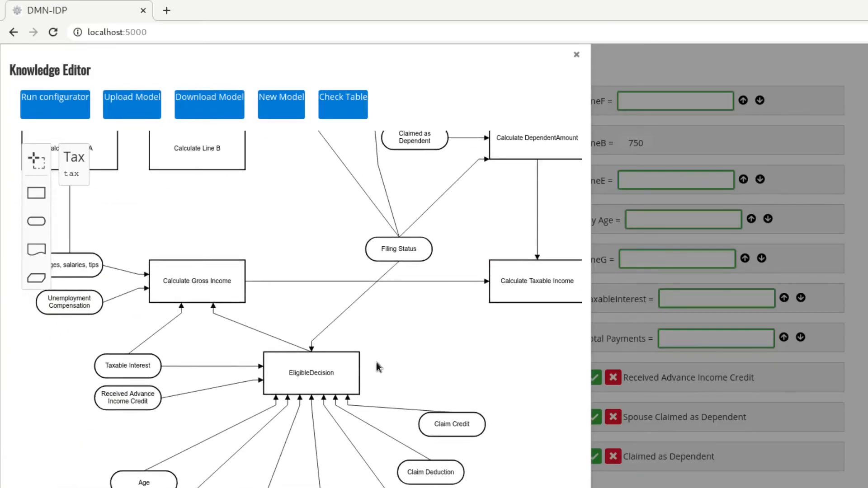
{"action": "left_click_drag", "start_coordinate": [281, 252], "coordinate": [161, 411]}
{"action": "left_click_drag", "start_coordinate": [452, 376], "coordinate": [174, 382]}
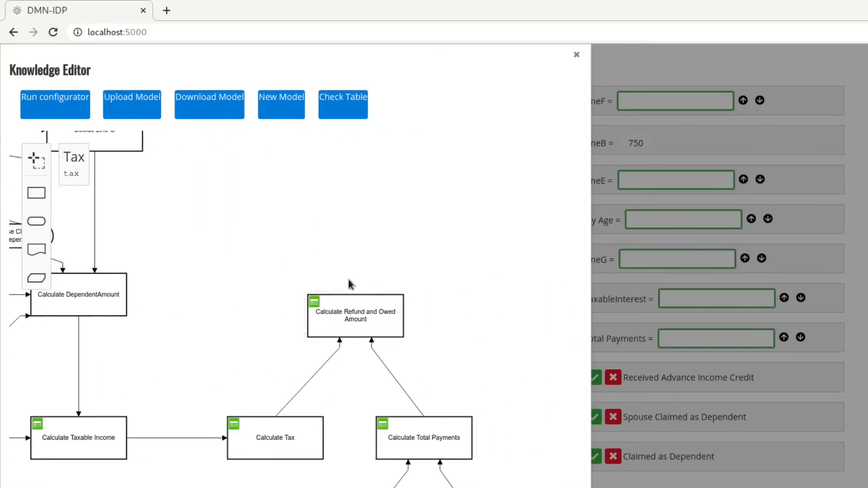
{"action": "left_click", "coordinate": [664, 337]}
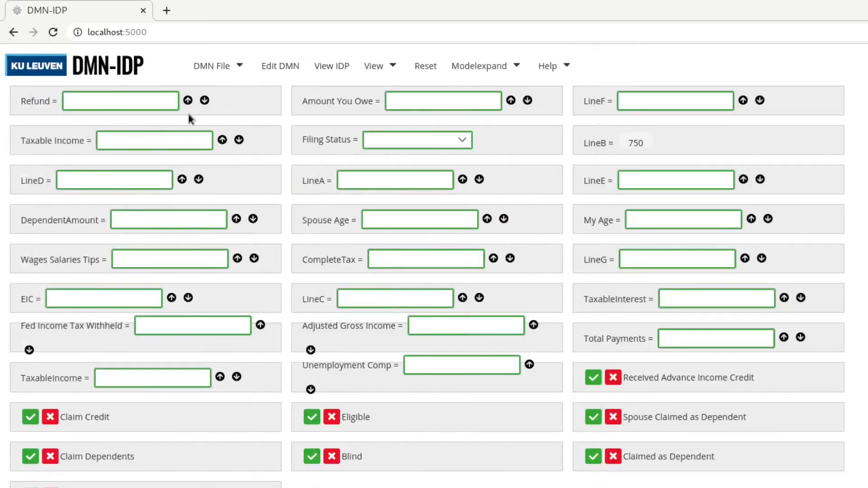
Load the Harbor Fuel Decision example and open its decision diagram in the knowledge editor.
{"action": "left_click", "coordinate": [212, 67]}
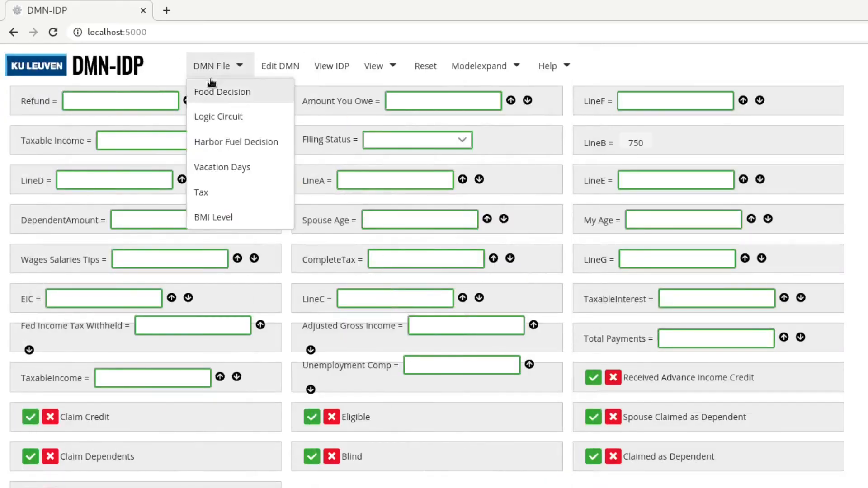
{"action": "left_click", "coordinate": [223, 144]}
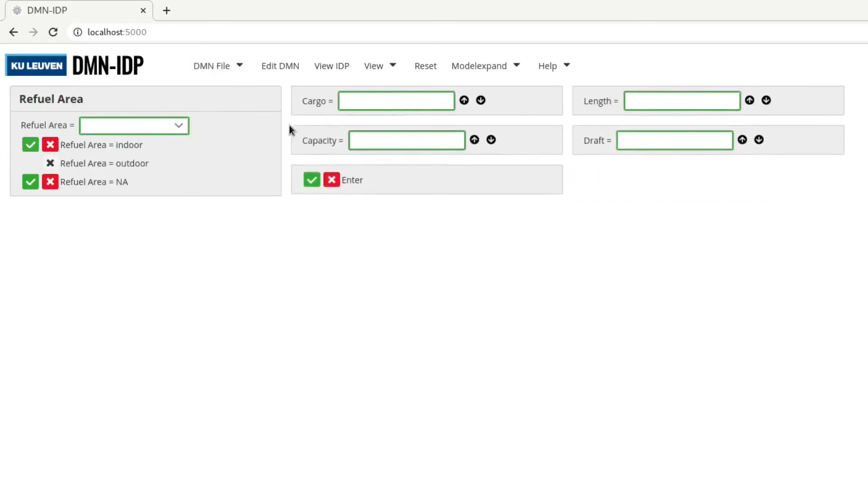
{"action": "left_click", "coordinate": [264, 68]}
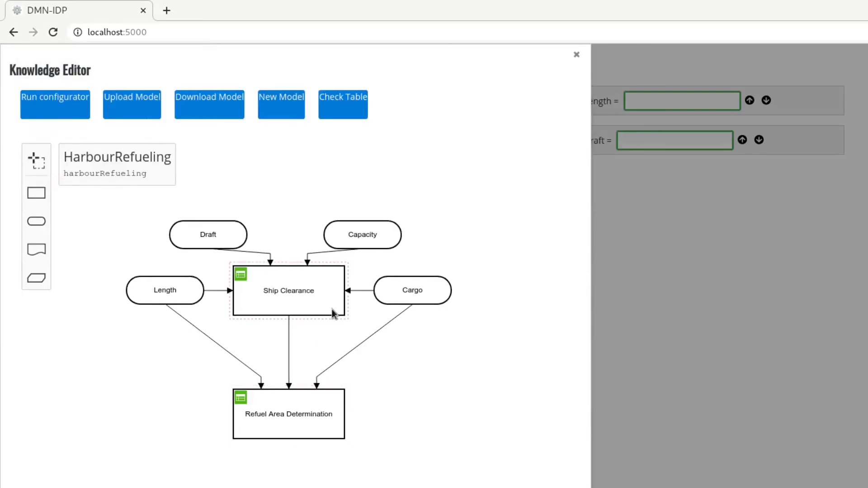
Examine the Ship Clearance and Refuel Area Determination decision tables of the harbour refueling model, and close the knowledge editor.
{"action": "left_click", "coordinate": [241, 275]}
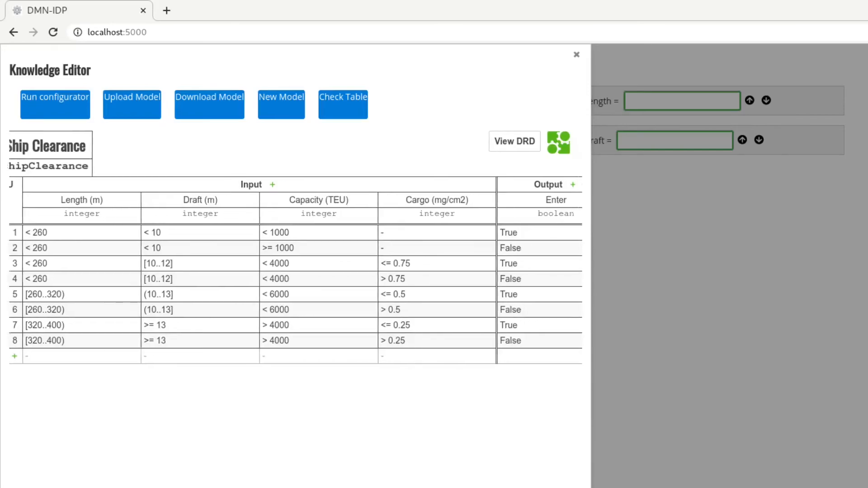
{"action": "scroll", "coordinate": [448, 339], "scroll_direction": "right", "scroll_amount": 2}
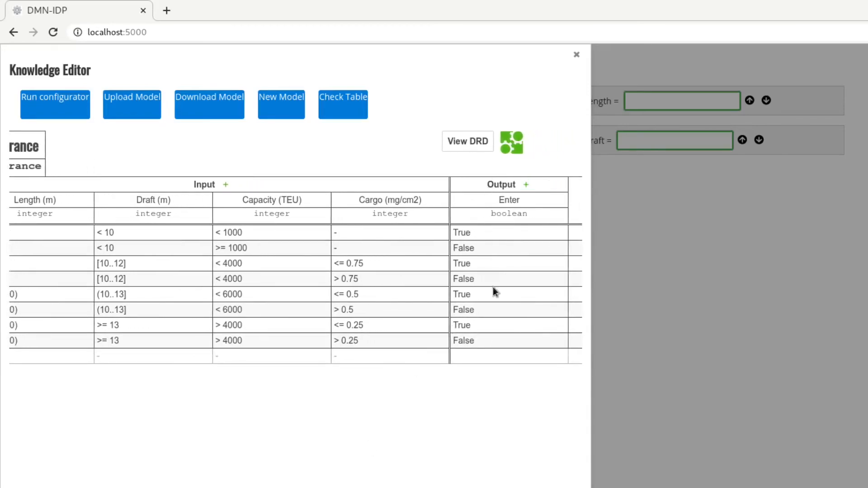
{"action": "scroll", "coordinate": [296, 248], "scroll_direction": "left", "scroll_amount": 2}
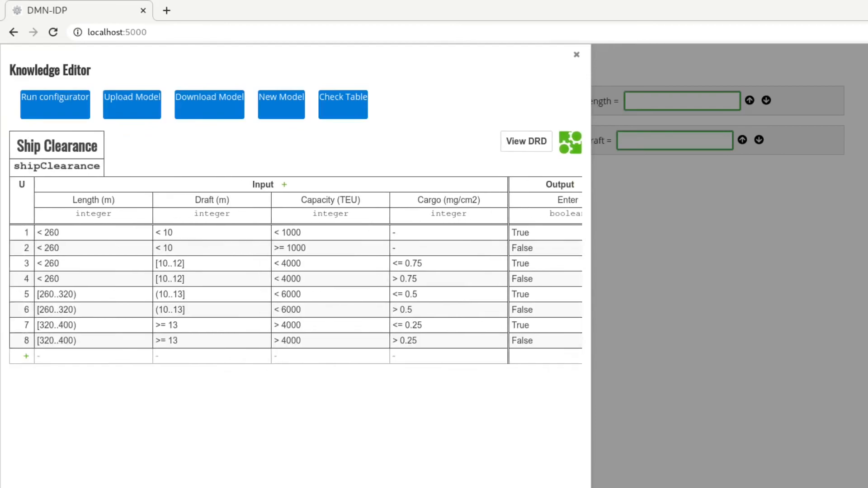
{"action": "left_click", "coordinate": [543, 142]}
{"action": "left_click", "coordinate": [240, 398]}
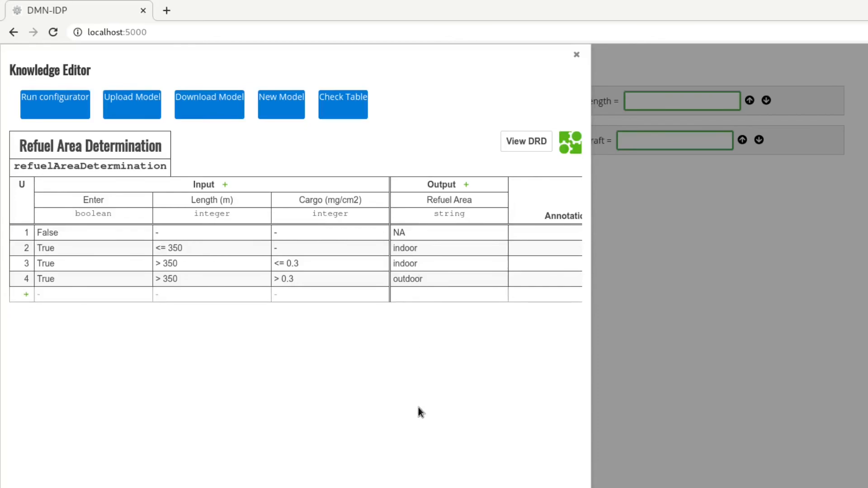
{"action": "left_click", "coordinate": [687, 444]}
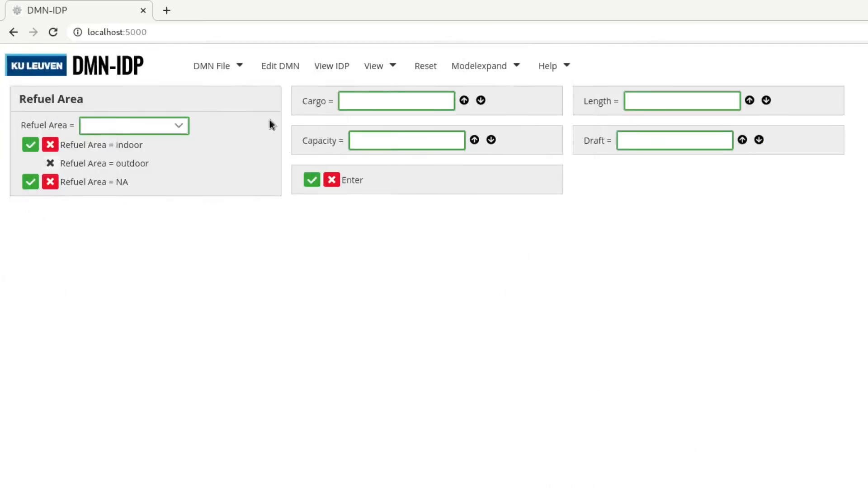
Load the Vacation Days example and view its decision diagram in the knowledge editor, closing the editor when done.
{"action": "left_click", "coordinate": [218, 66]}
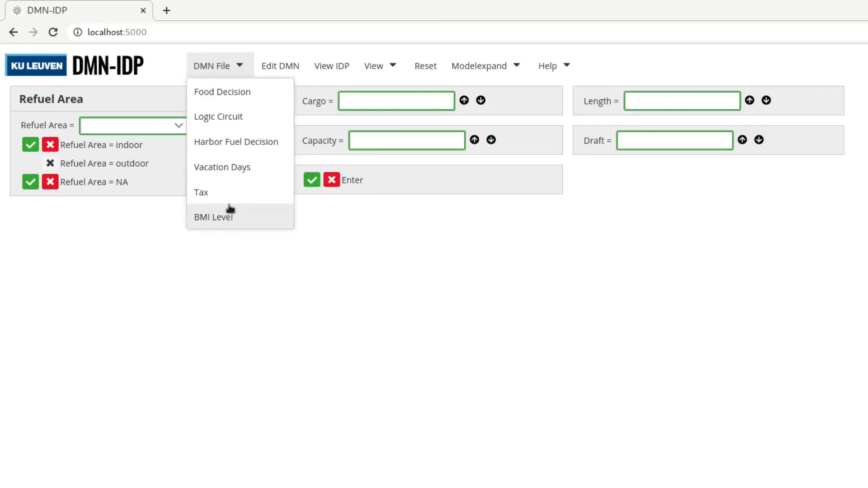
{"action": "left_click", "coordinate": [234, 167]}
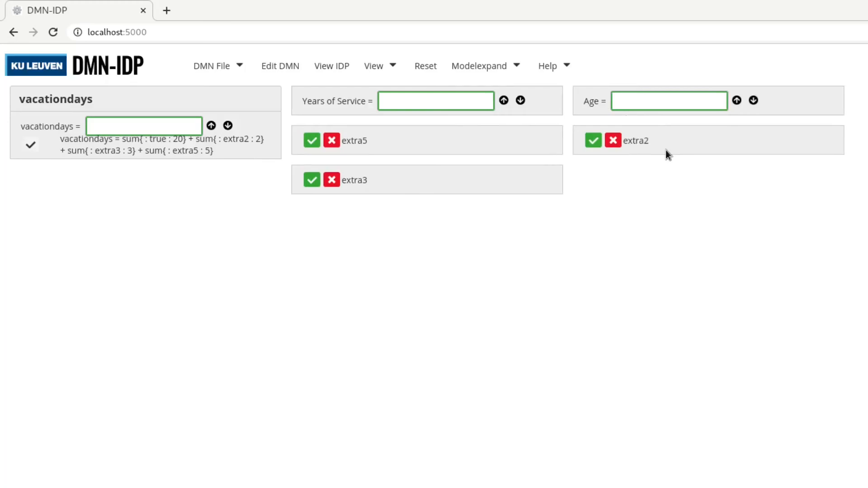
{"action": "left_click", "coordinate": [286, 66]}
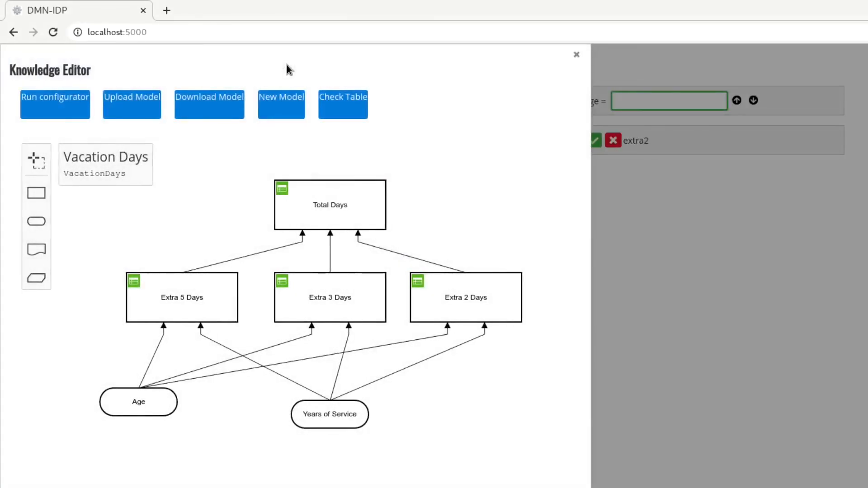
{"action": "left_click", "coordinate": [805, 213]}
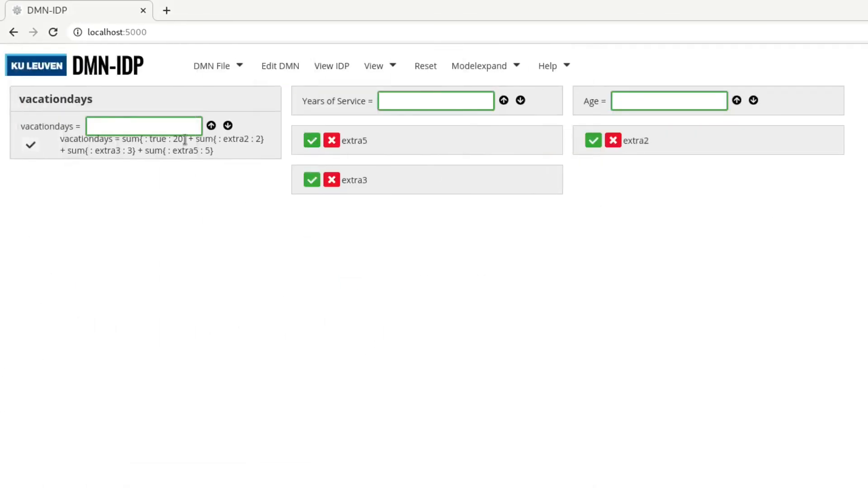
Open the list of example DMN models.
{"action": "left_click", "coordinate": [211, 67]}
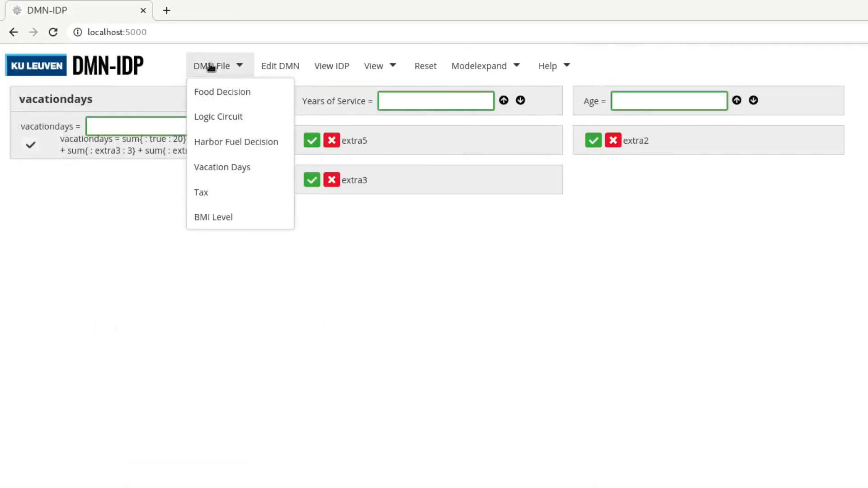